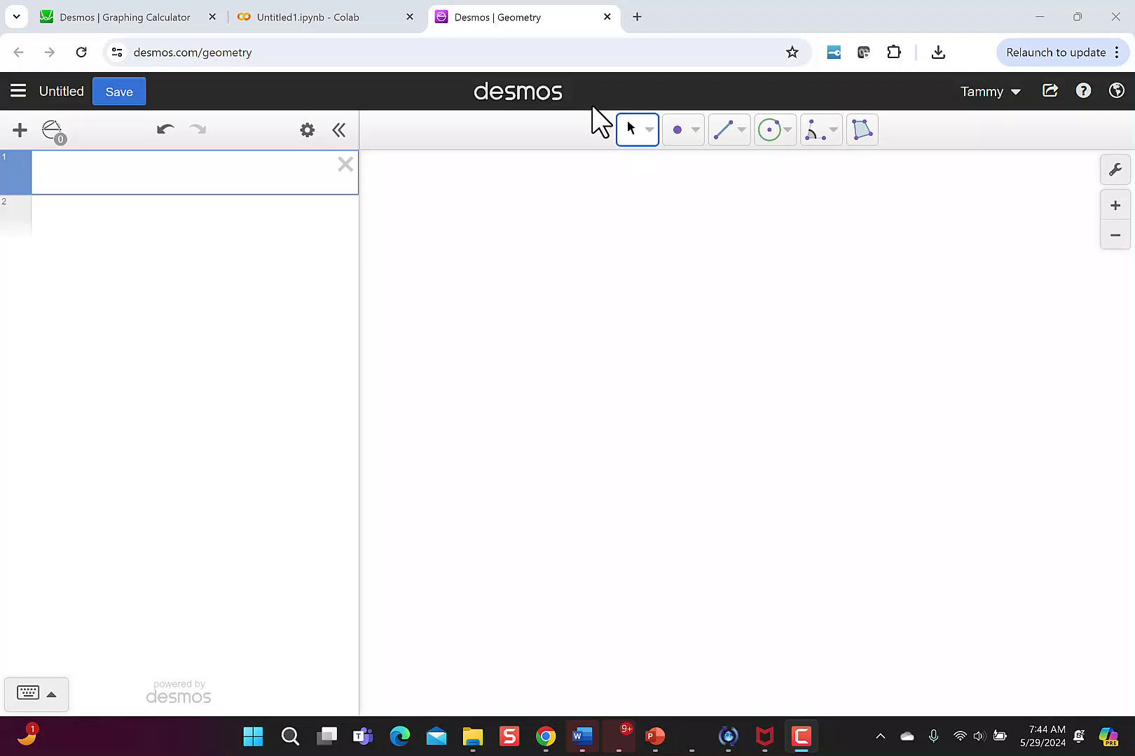
- Switch on the background grid and numbered axes in the graph settings, then close the panel
{"action": "left_click", "coordinate": [1114, 170]}
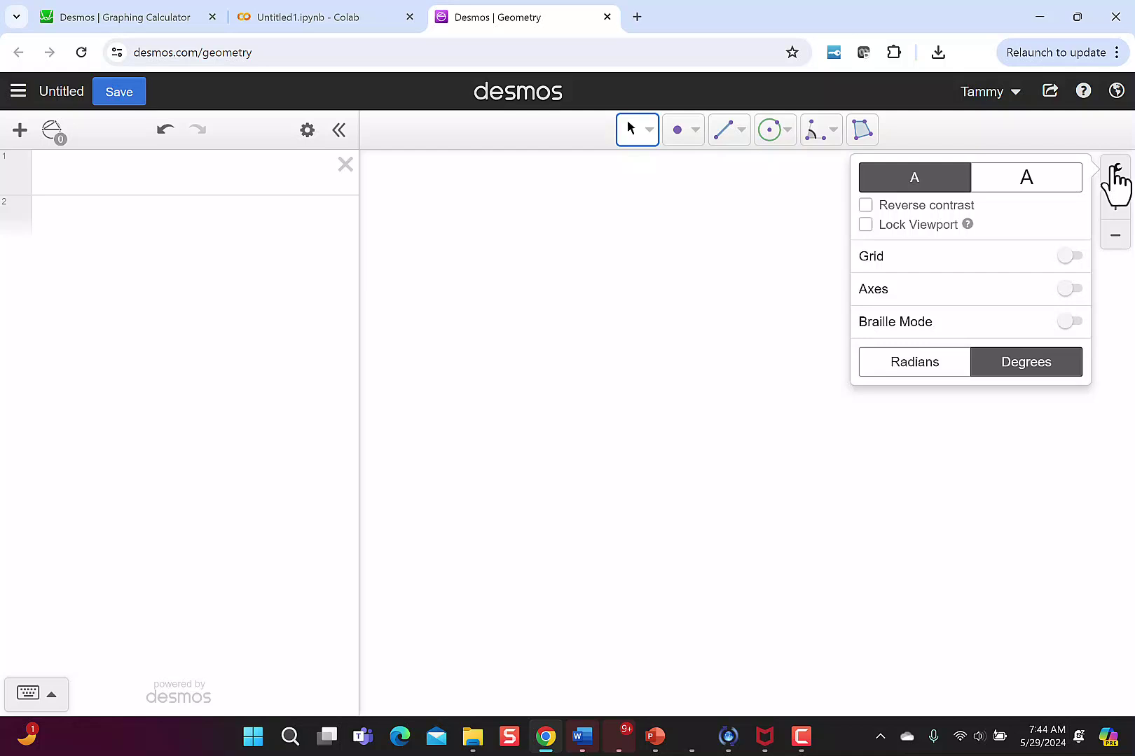
{"action": "left_click", "coordinate": [1071, 256]}
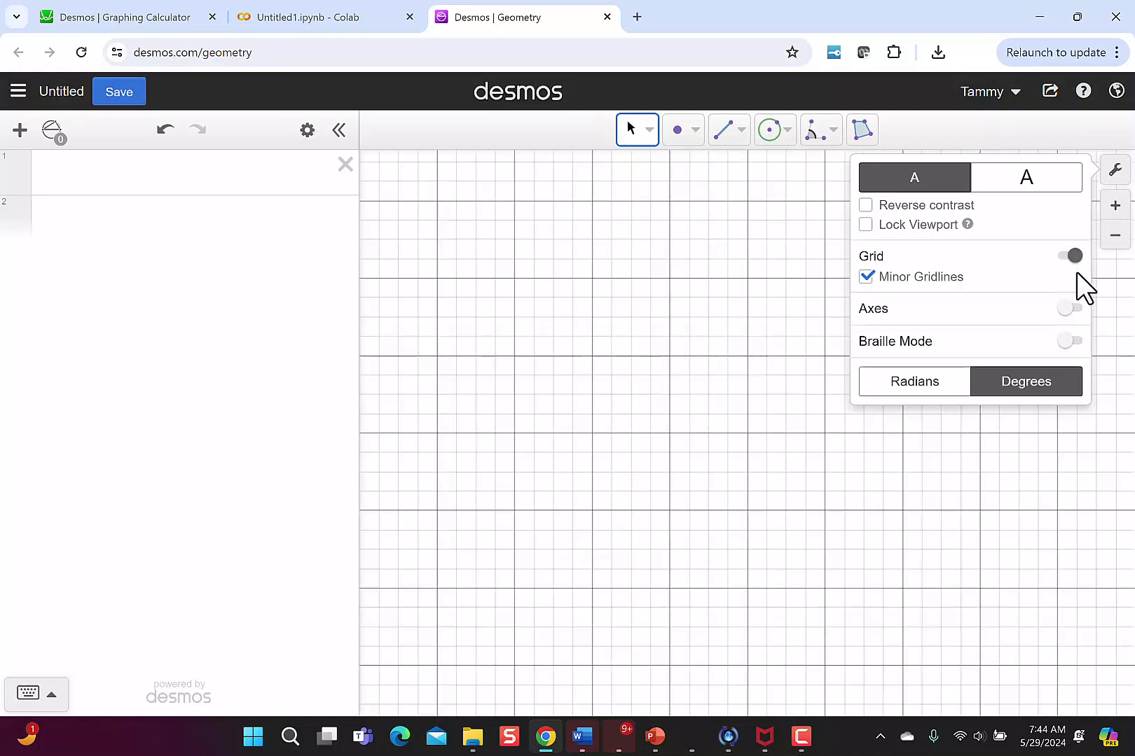
{"action": "left_click", "coordinate": [1071, 308]}
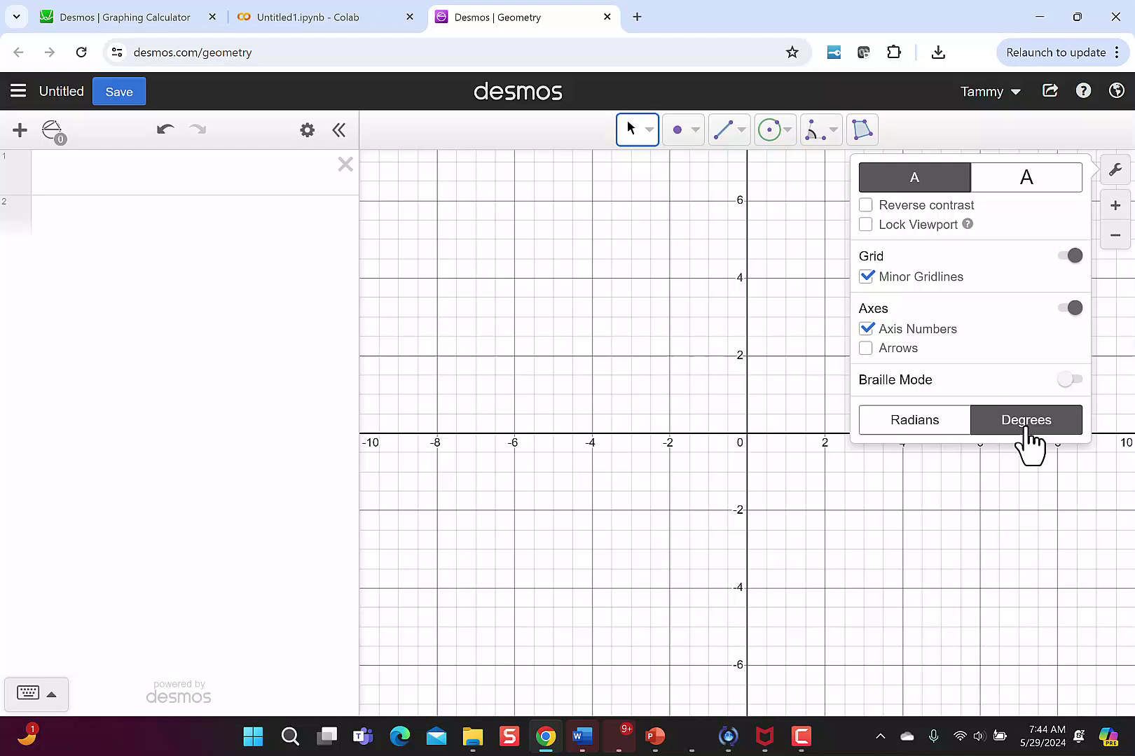
{"action": "left_click", "coordinate": [564, 249]}
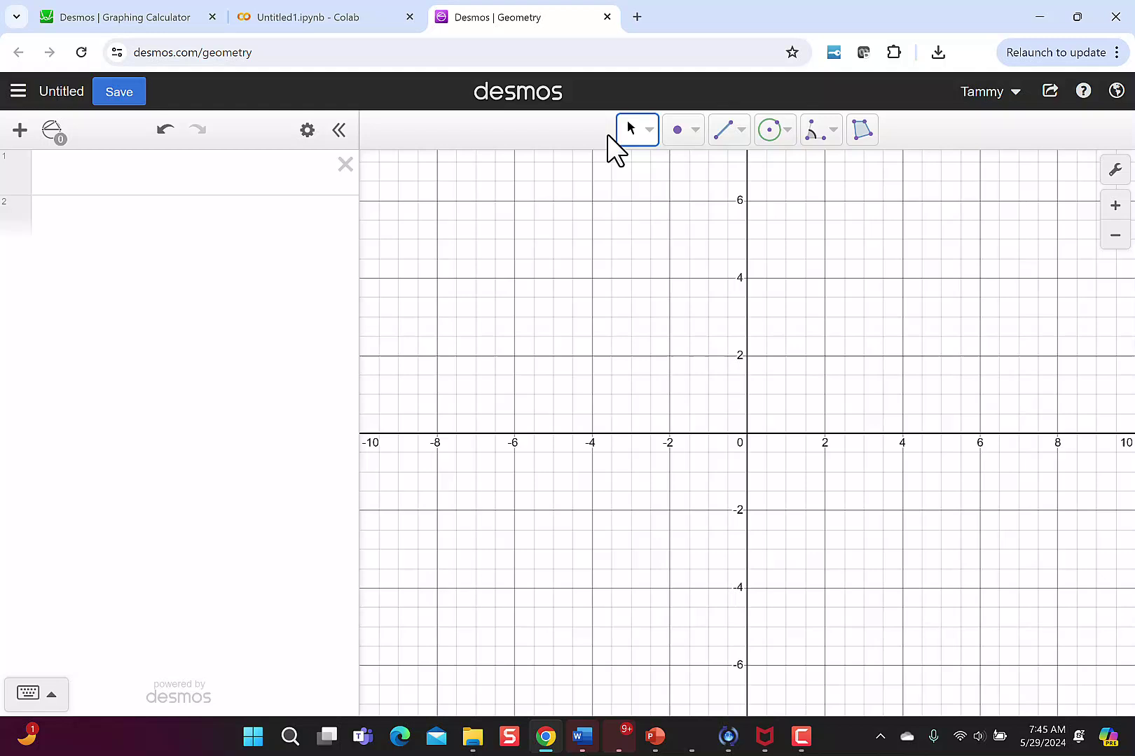
- Choose the Vector tool and start a vector at the origin
{"action": "left_click", "coordinate": [741, 131]}
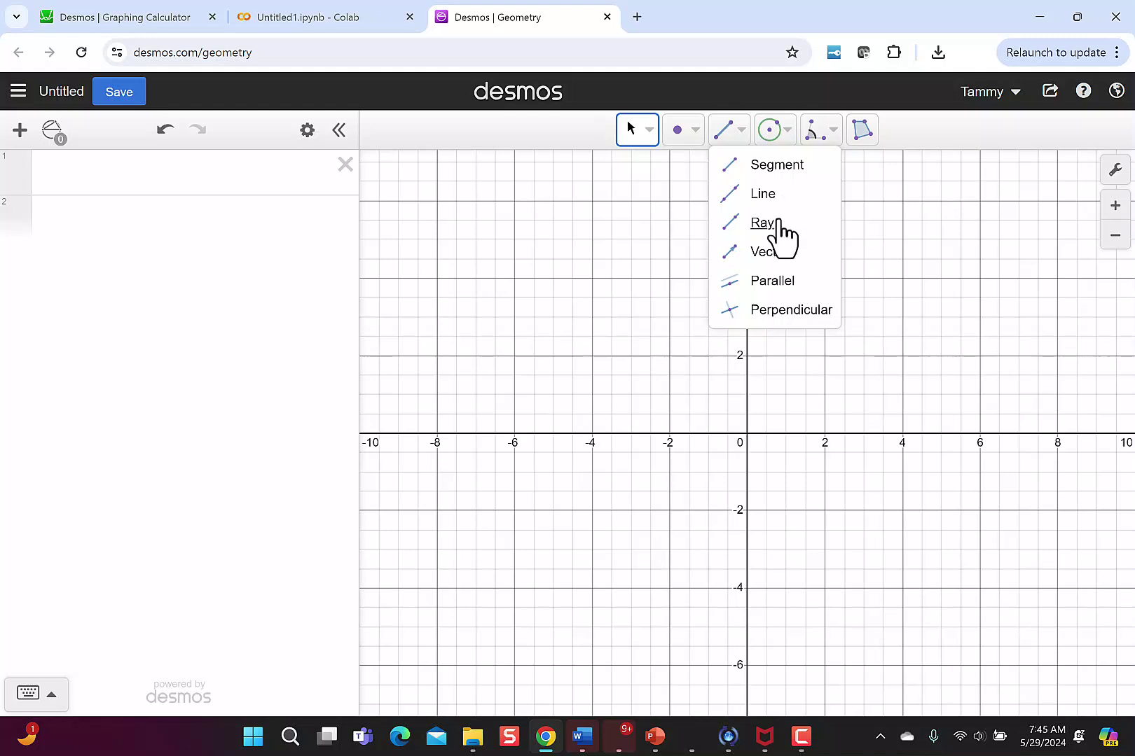
{"action": "left_click", "coordinate": [769, 252]}
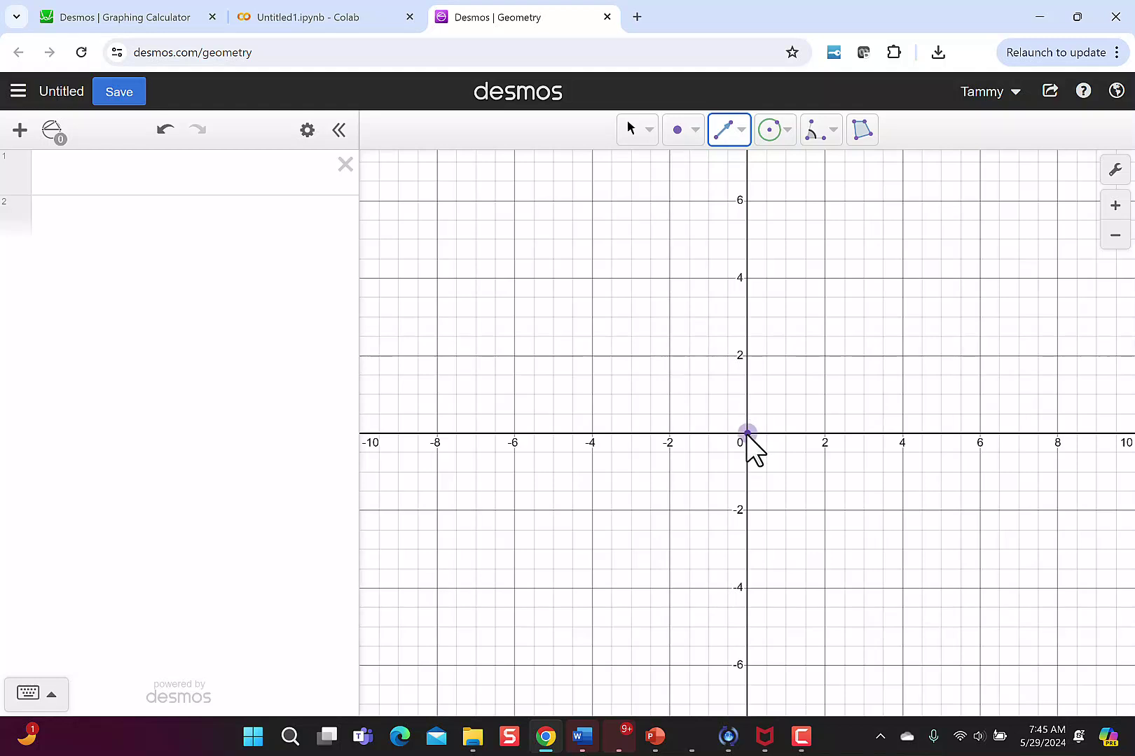
{"action": "left_click", "coordinate": [747, 434]}
- Finish the vector at (2,2), then drag its tip to (-6,6)
{"action": "left_click", "coordinate": [822, 357]}
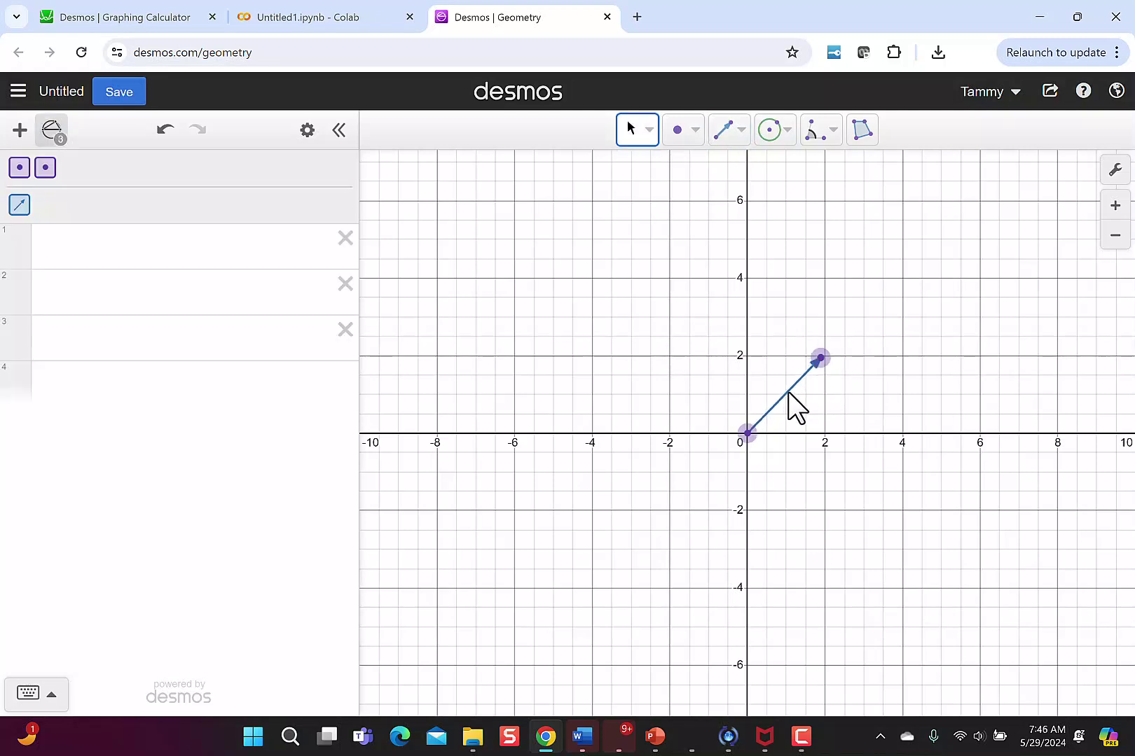
{"action": "left_click", "coordinate": [307, 131]}
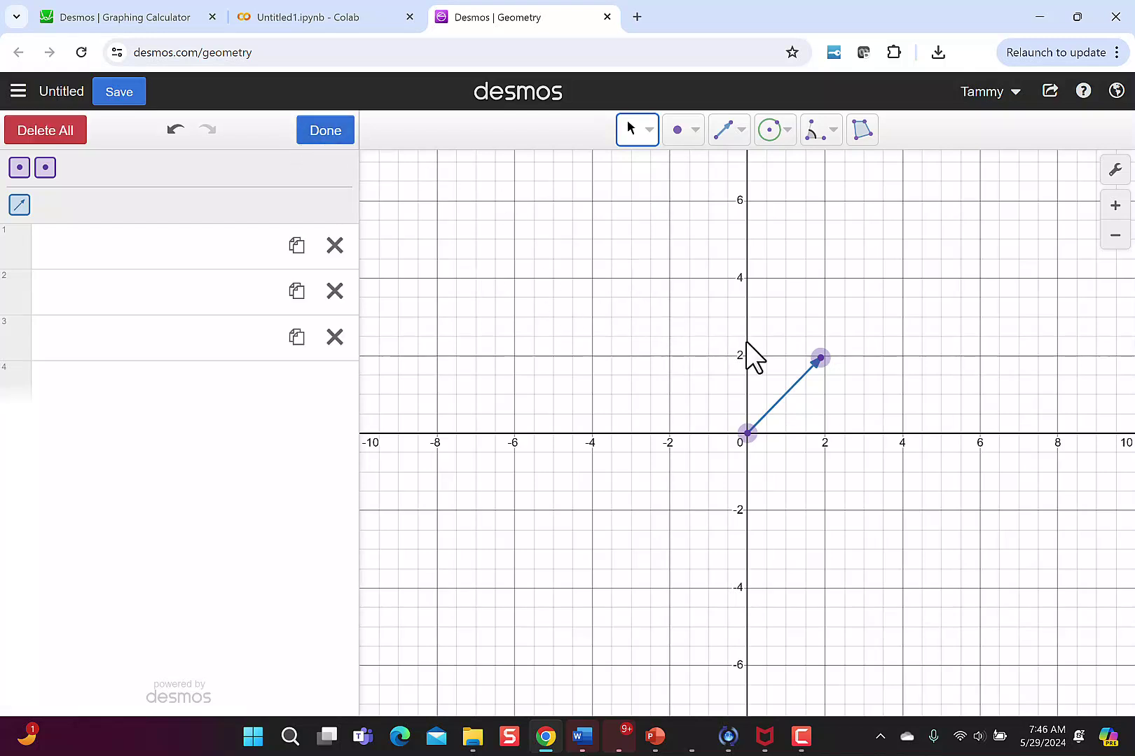
{"action": "left_click", "coordinate": [821, 358]}
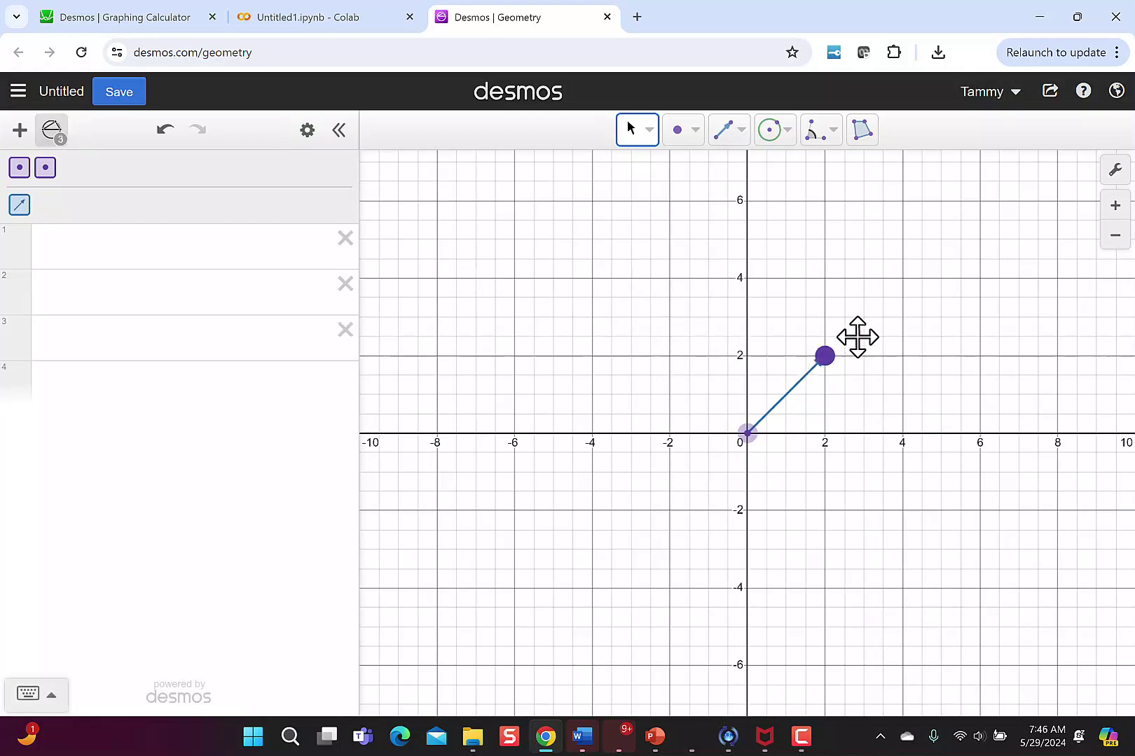
{"action": "left_click_drag", "start_coordinate": [858, 337], "coordinate": [514, 201]}
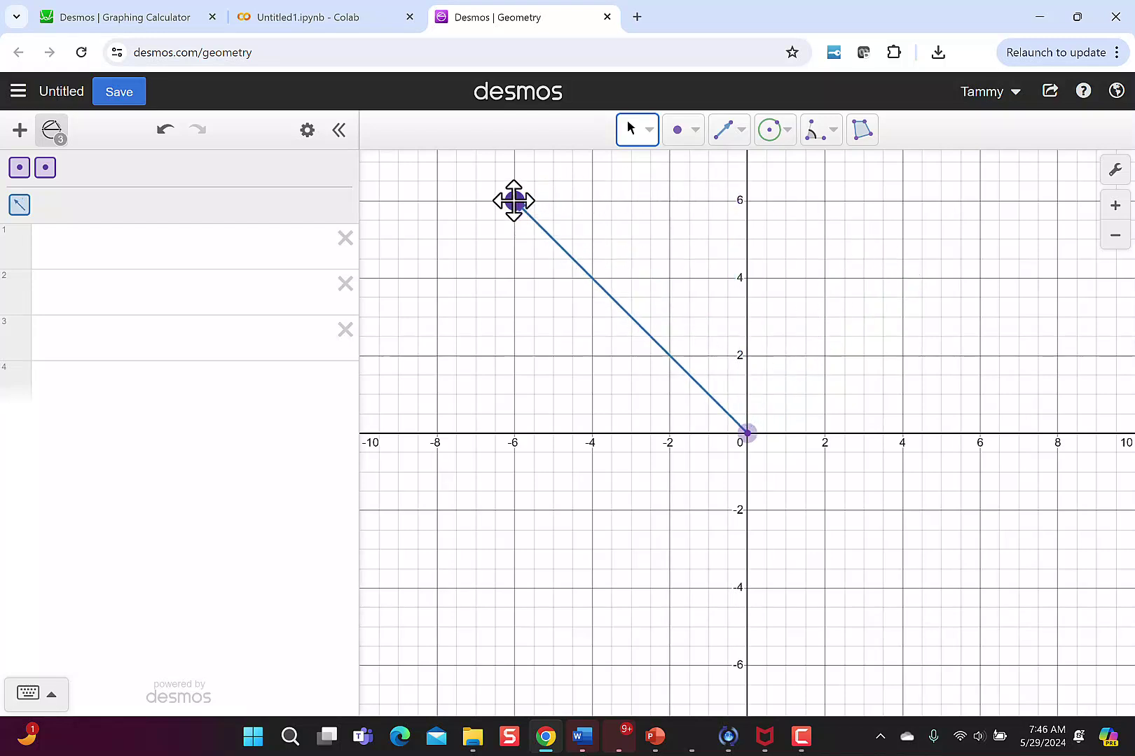
{"action": "left_click", "coordinate": [206, 346]}
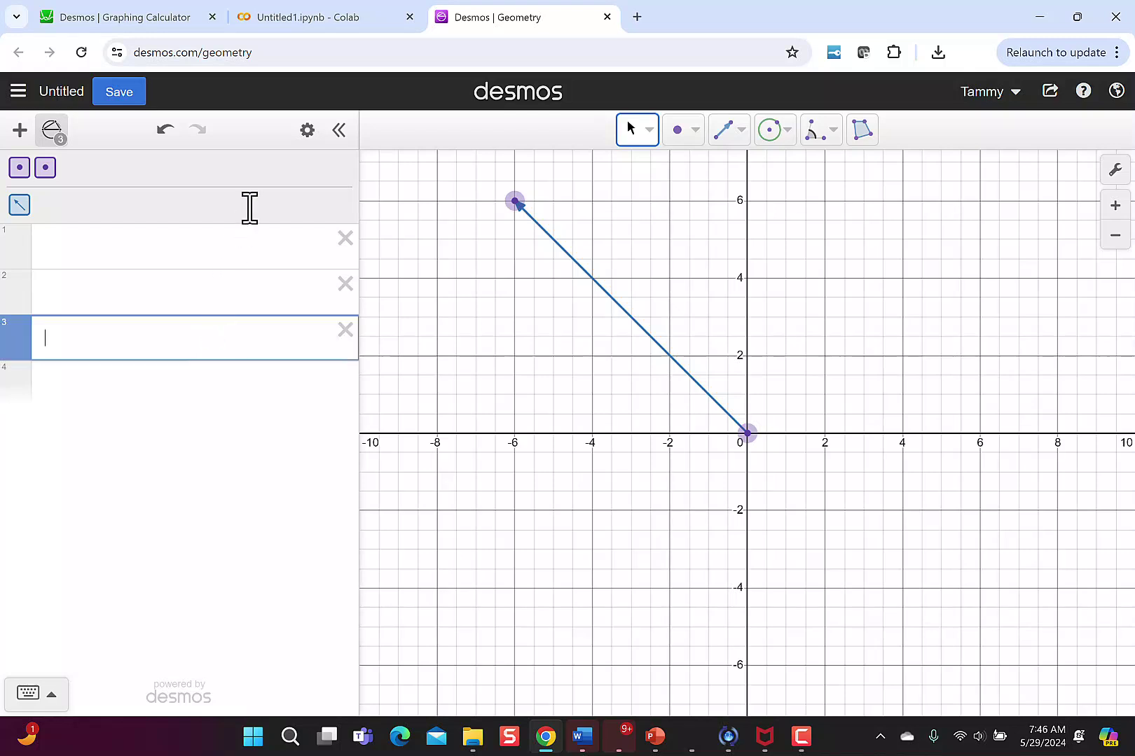
- Undo the last change and draw a second vector from the origin to about (4, 3.2)
{"action": "key", "text": "ctrl+z"}
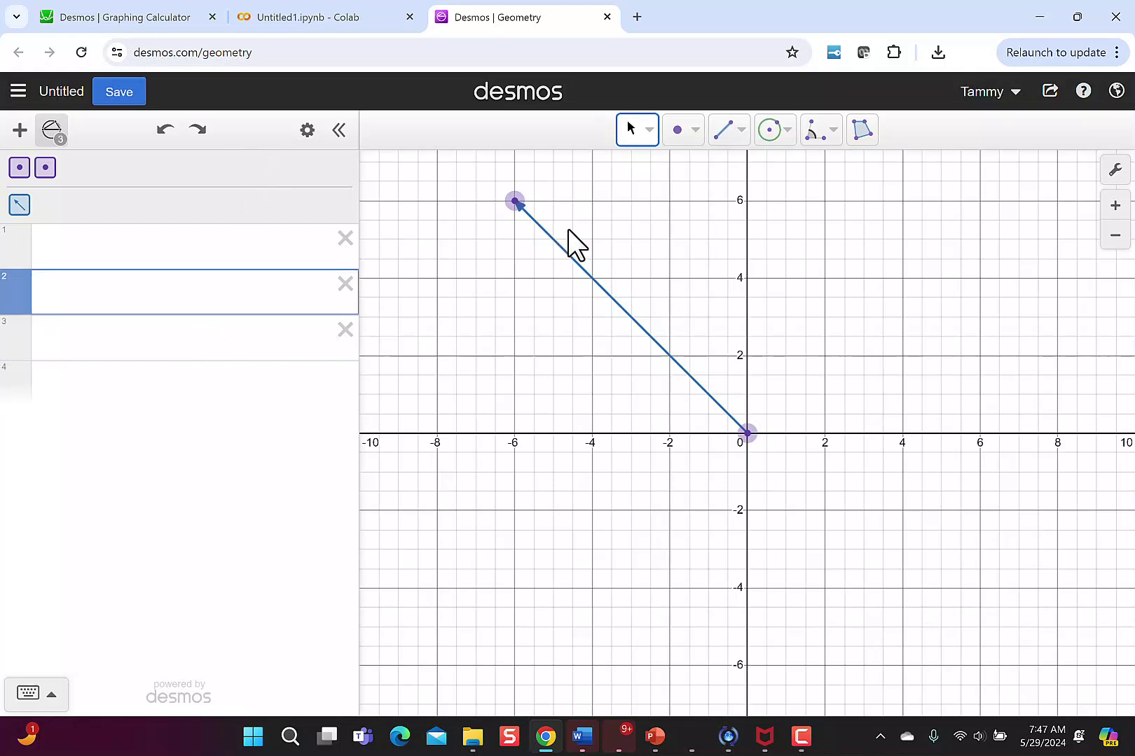
{"action": "left_click", "coordinate": [741, 131]}
{"action": "left_click", "coordinate": [755, 268]}
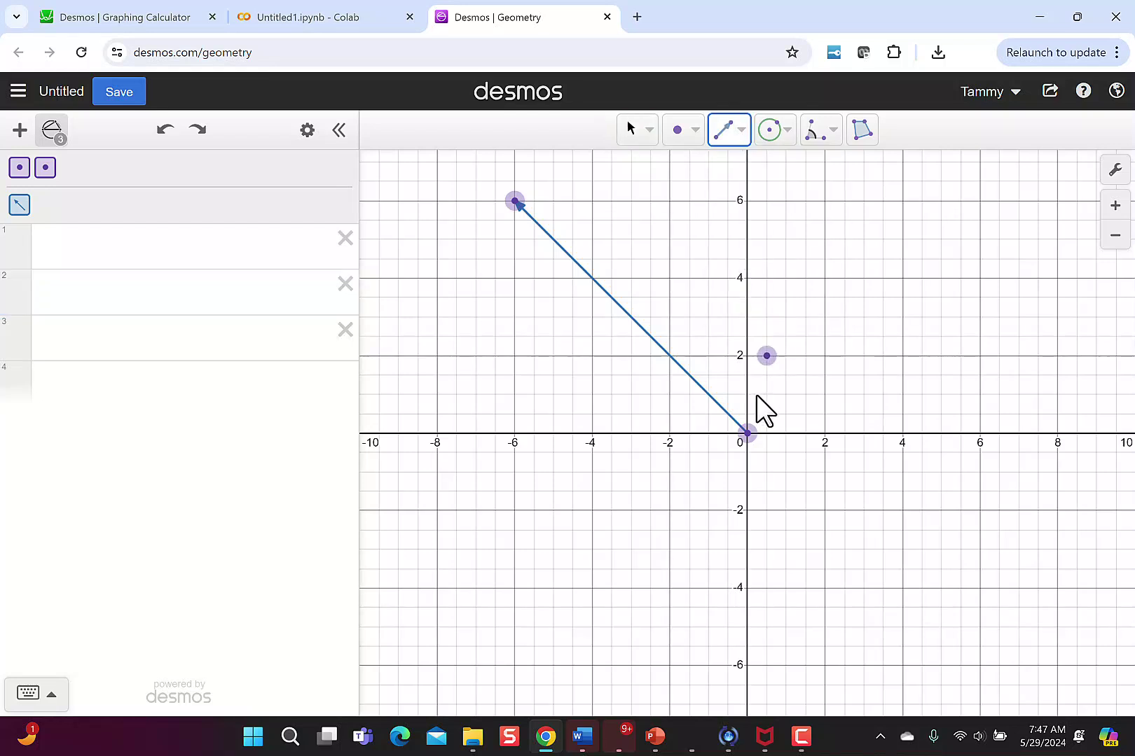
{"action": "left_click", "coordinate": [747, 434]}
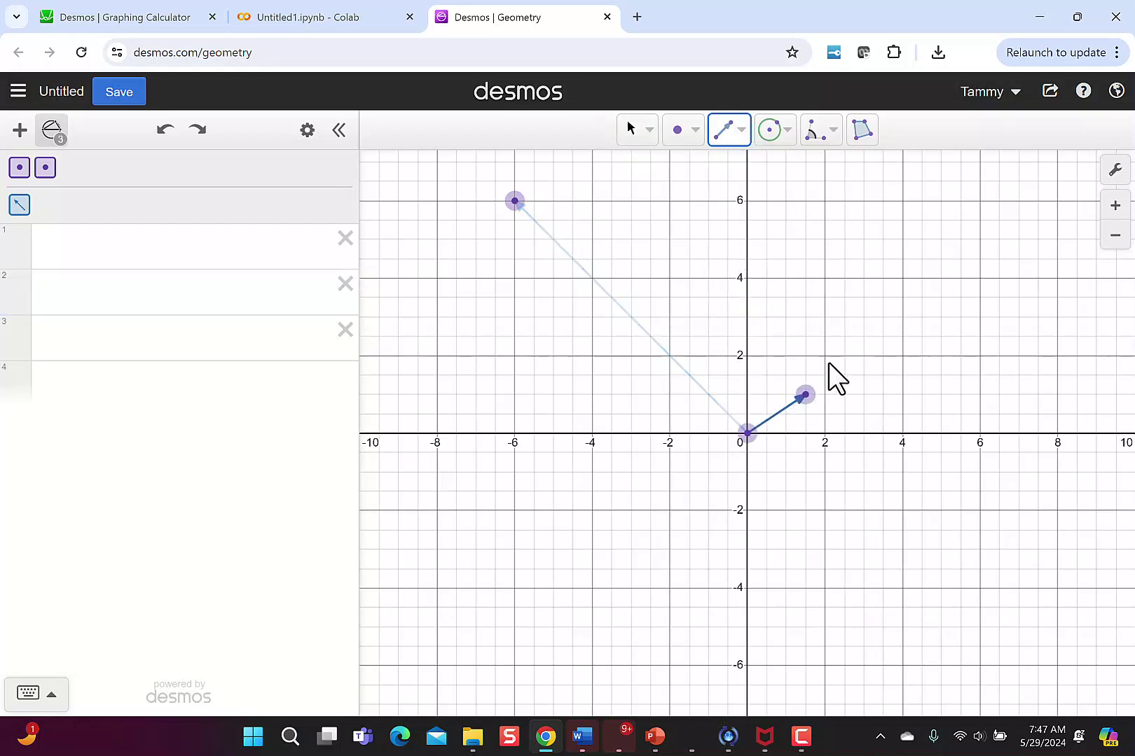
{"action": "left_click", "coordinate": [898, 311]}
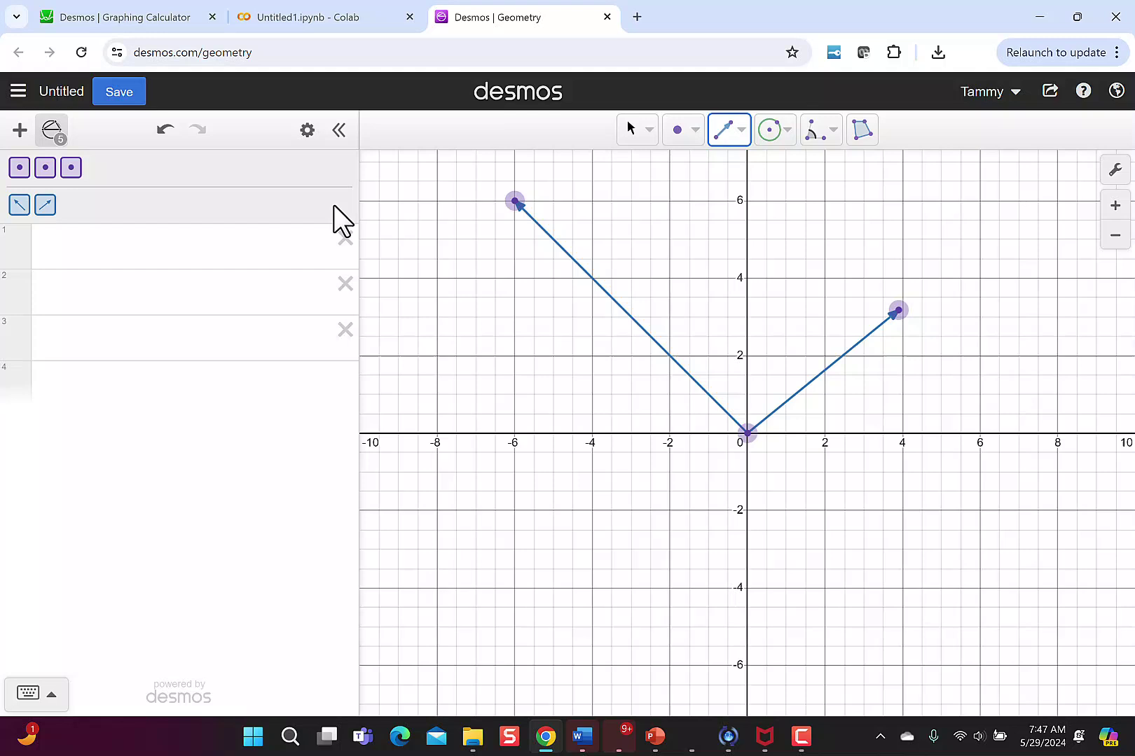
- Delete all objects and enter A=vector((0,0),(3,4)) in the first row
{"action": "left_click", "coordinate": [163, 133]}
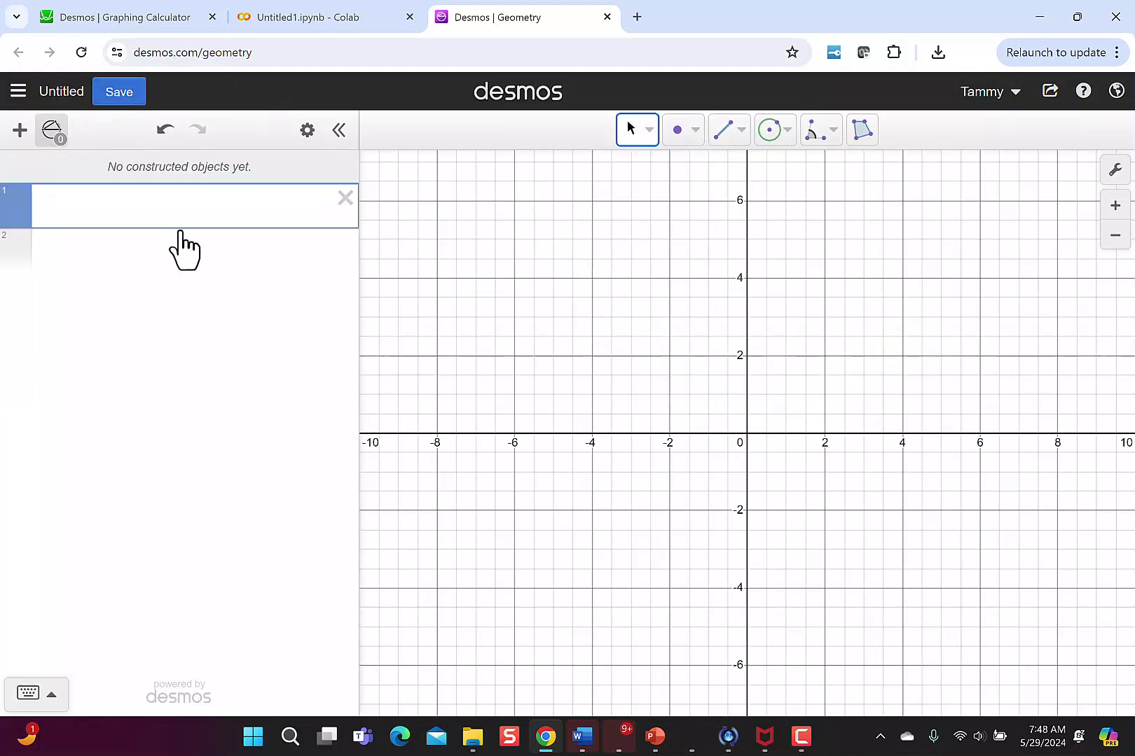
{"action": "type", "text": "vector"}
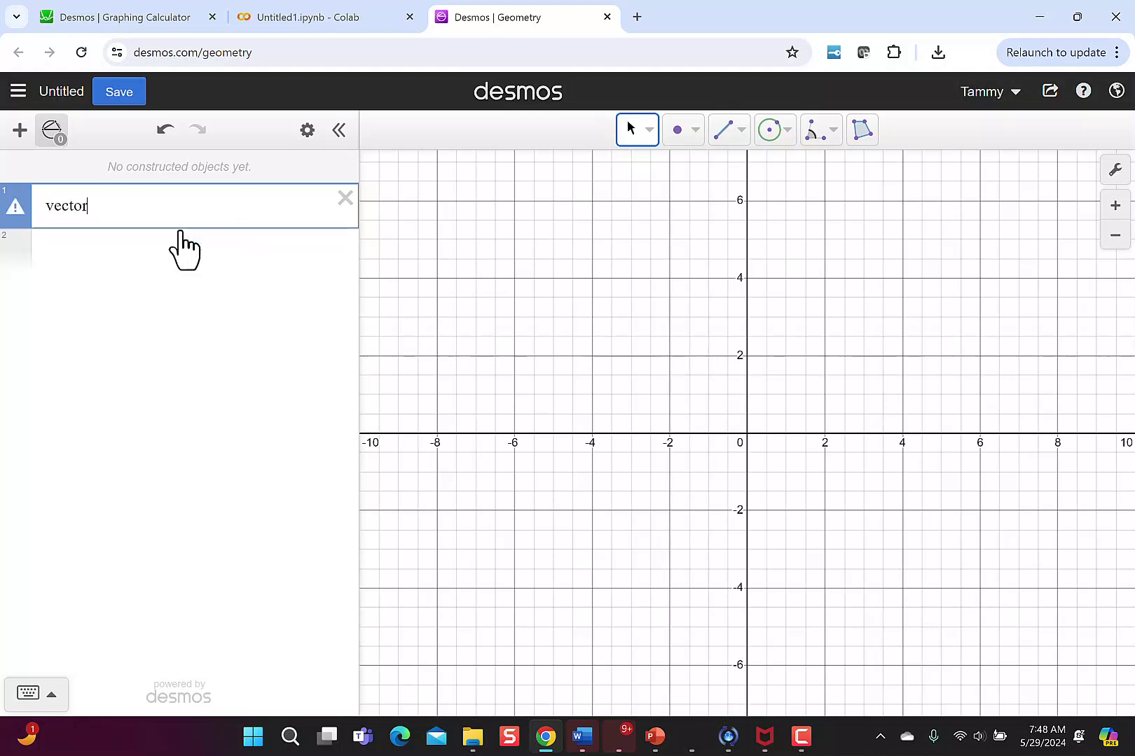
{"action": "key", "text": "BackSpace"}
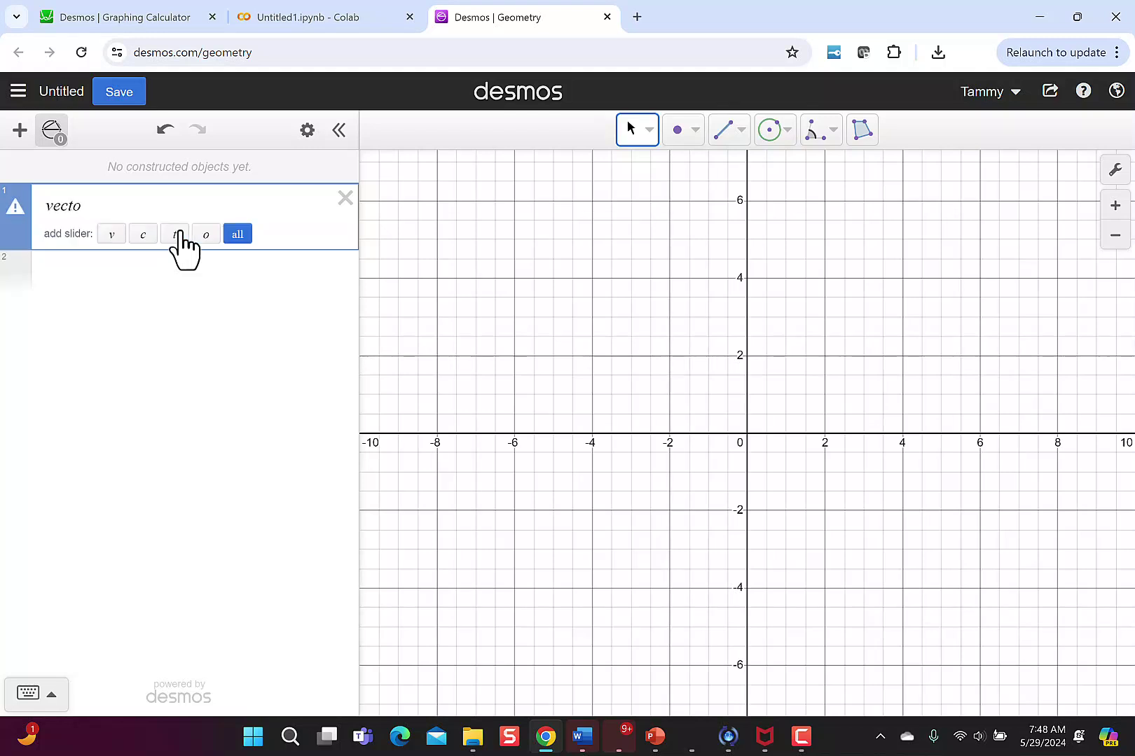
{"action": "type", "text": "r"}
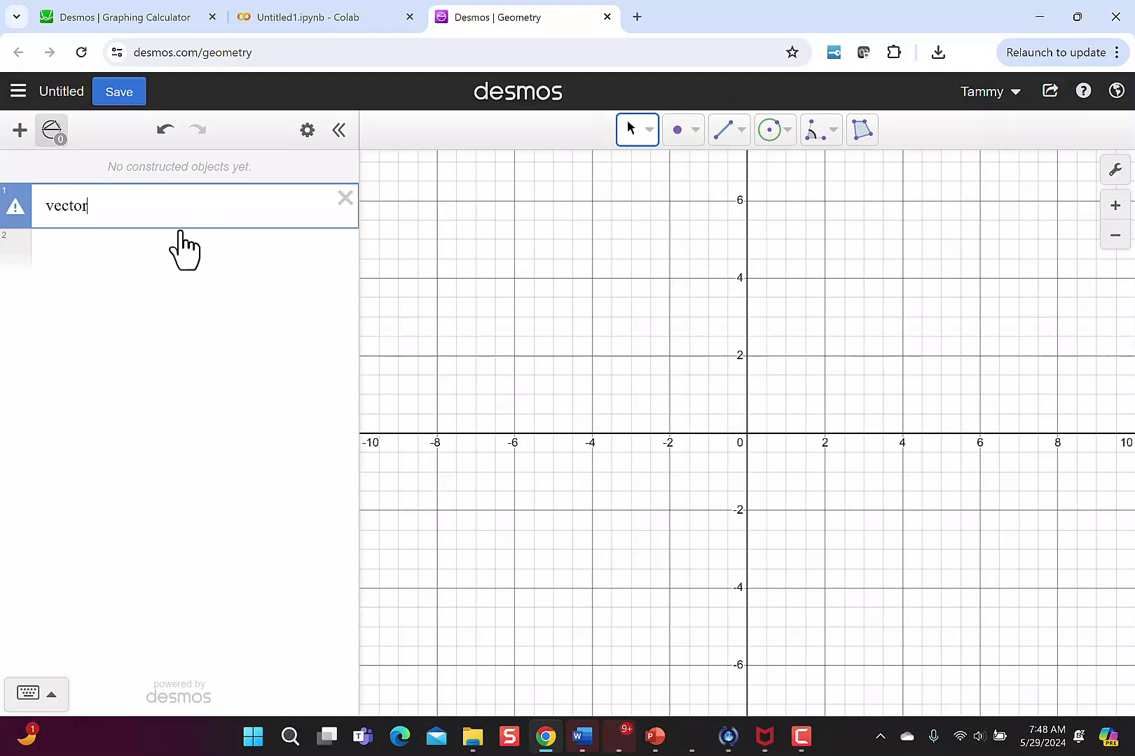
{"action": "type", "text": "("}
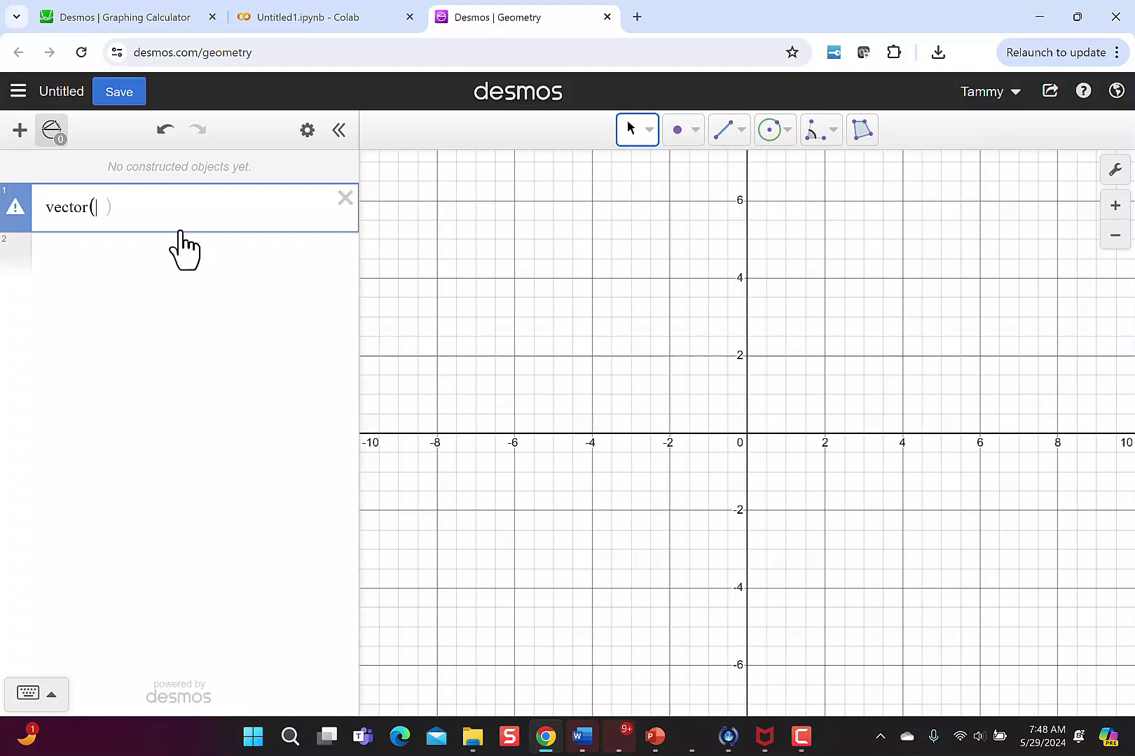
{"action": "type", "text": "("}
{"action": "type", "text": "0,"}
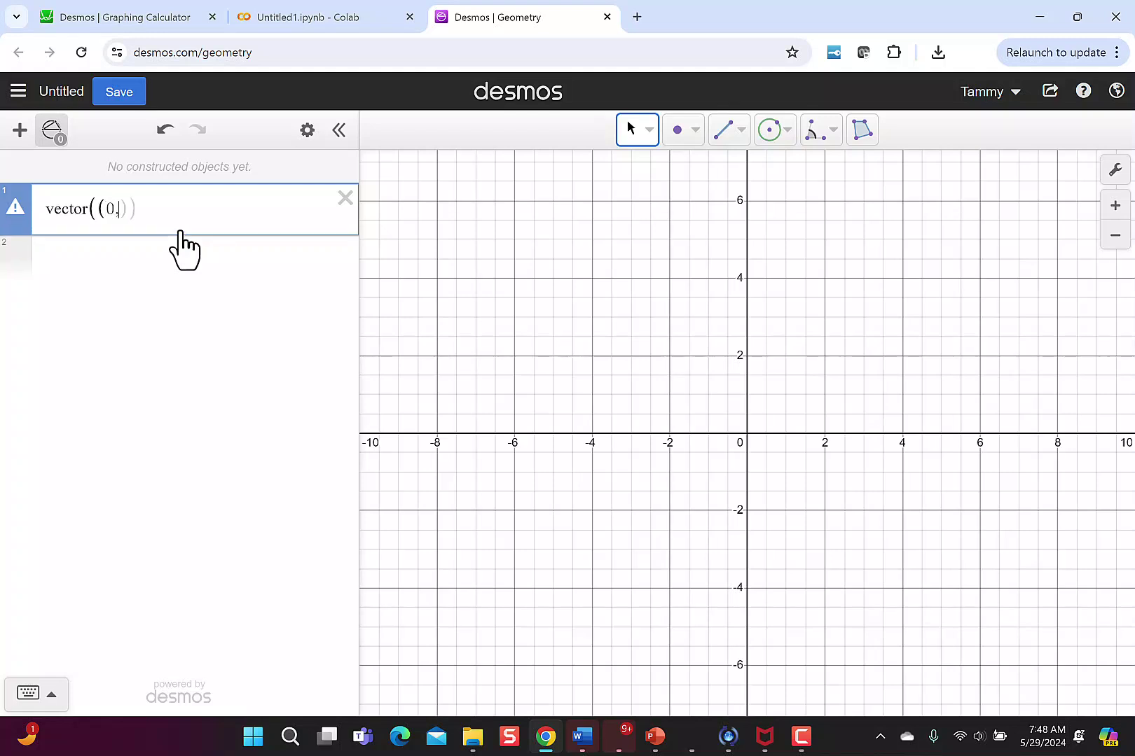
{"action": "type", "text": "0),(3,4))"}
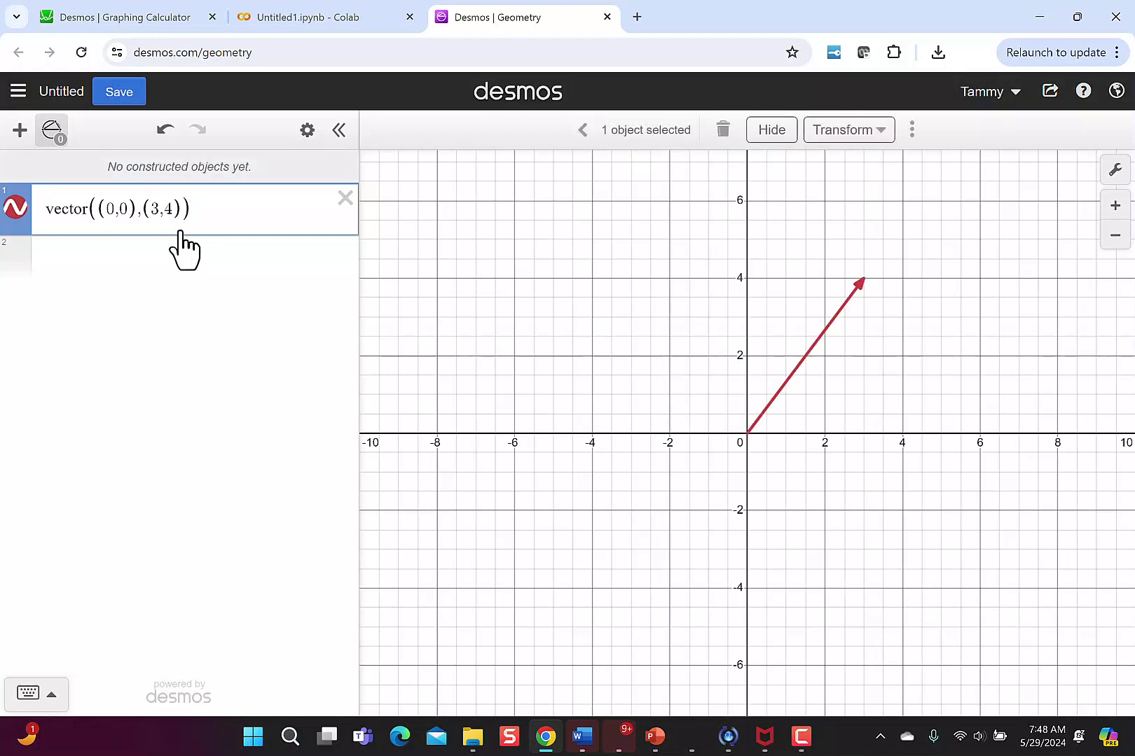
{"action": "key", "text": "Left"}
{"action": "key", "text": "Left"}
{"action": "key", "text": "Left"}
{"action": "key", "text": "Left"}
{"action": "key", "text": "Left"}
{"action": "key", "text": "Left"}
{"action": "key", "text": "Left"}
{"action": "key", "text": "Left"}
{"action": "key", "text": "Left"}
{"action": "key", "text": "Left"}
{"action": "key", "text": "Left"}
{"action": "key", "text": "Left"}
{"action": "key", "text": "Left"}
{"action": "key", "text": "Left"}
{"action": "key", "text": "Left"}
{"action": "key", "text": "Left"}
{"action": "key", "text": "Left"}
{"action": "key", "text": "Left"}
{"action": "key", "text": "Left"}
{"action": "type", "text": "A="}
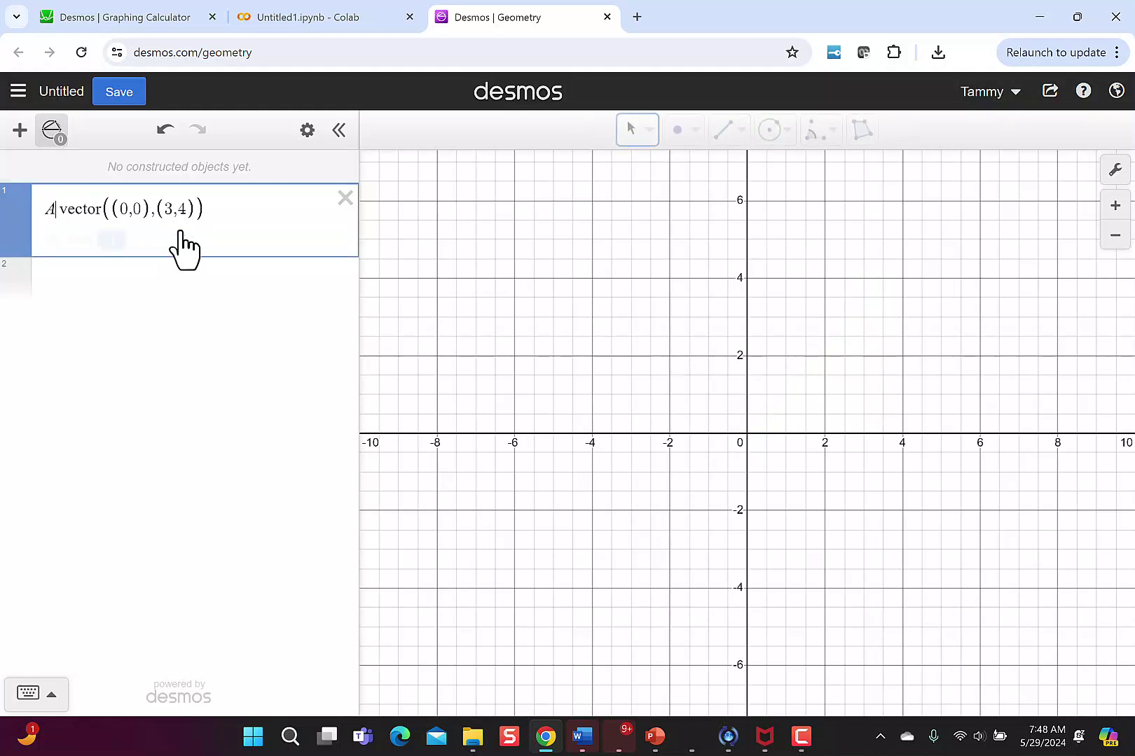
- Enter B=vector((0,0),(-1,2)) in a new expression row
{"action": "left_click", "coordinate": [162, 280]}
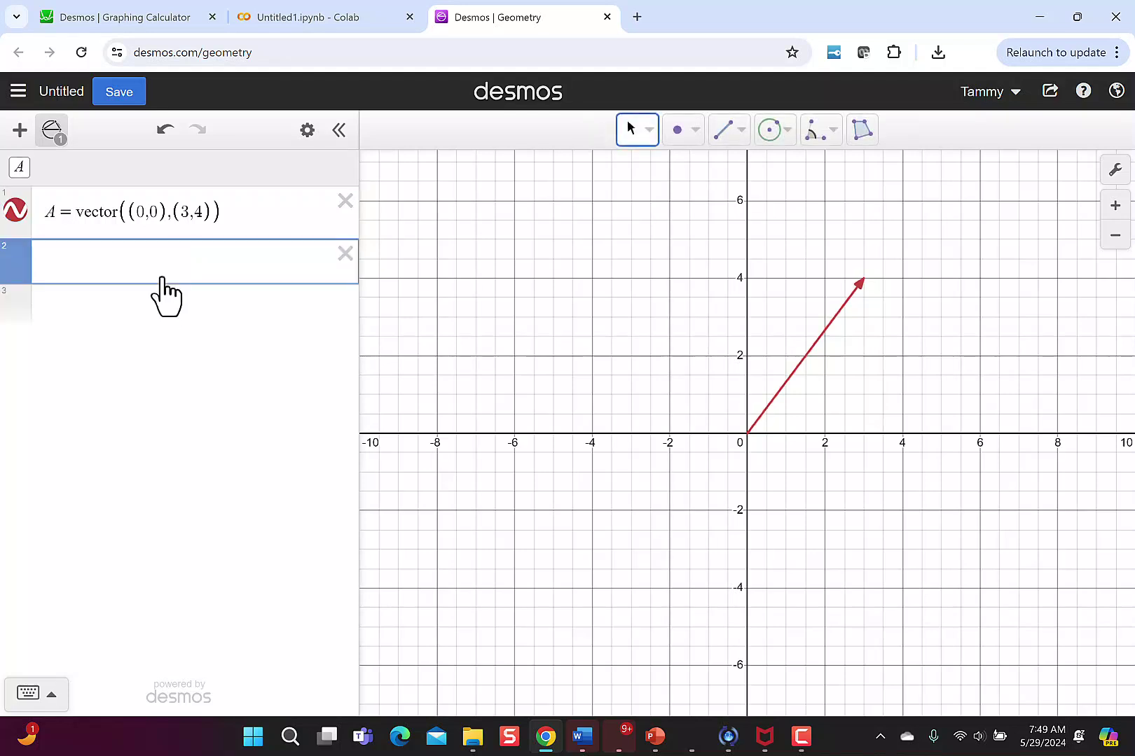
{"action": "type", "text": "B=ve"}
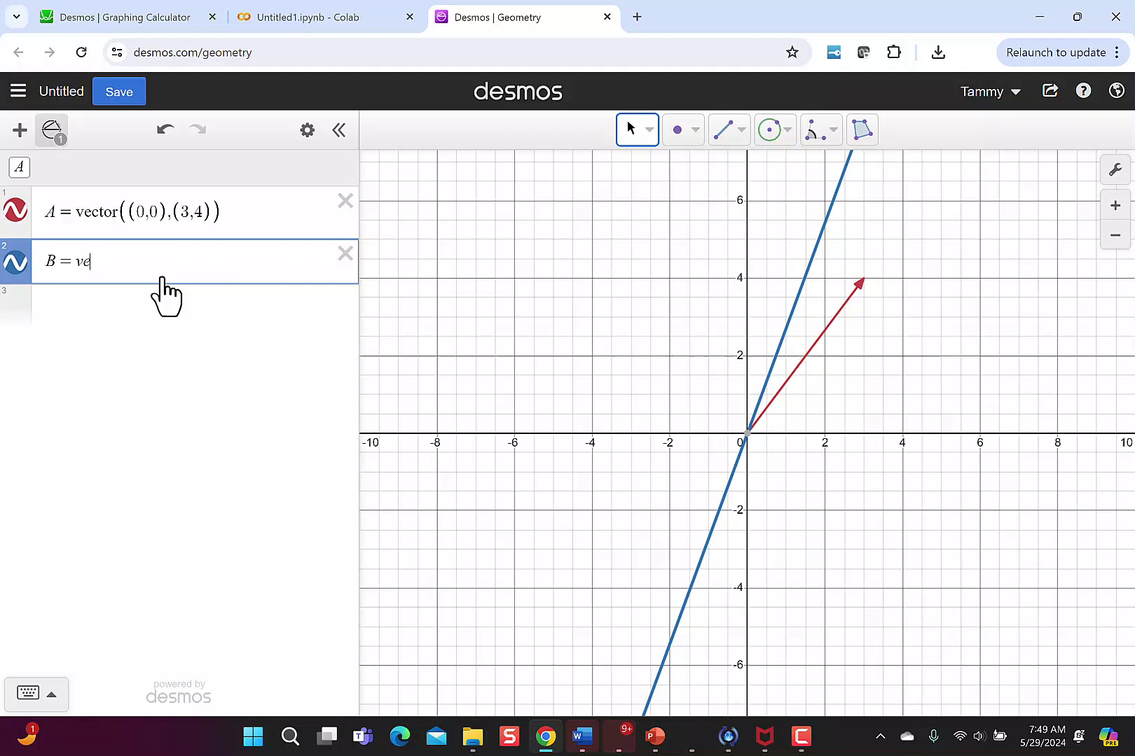
{"action": "type", "text": "ctor("}
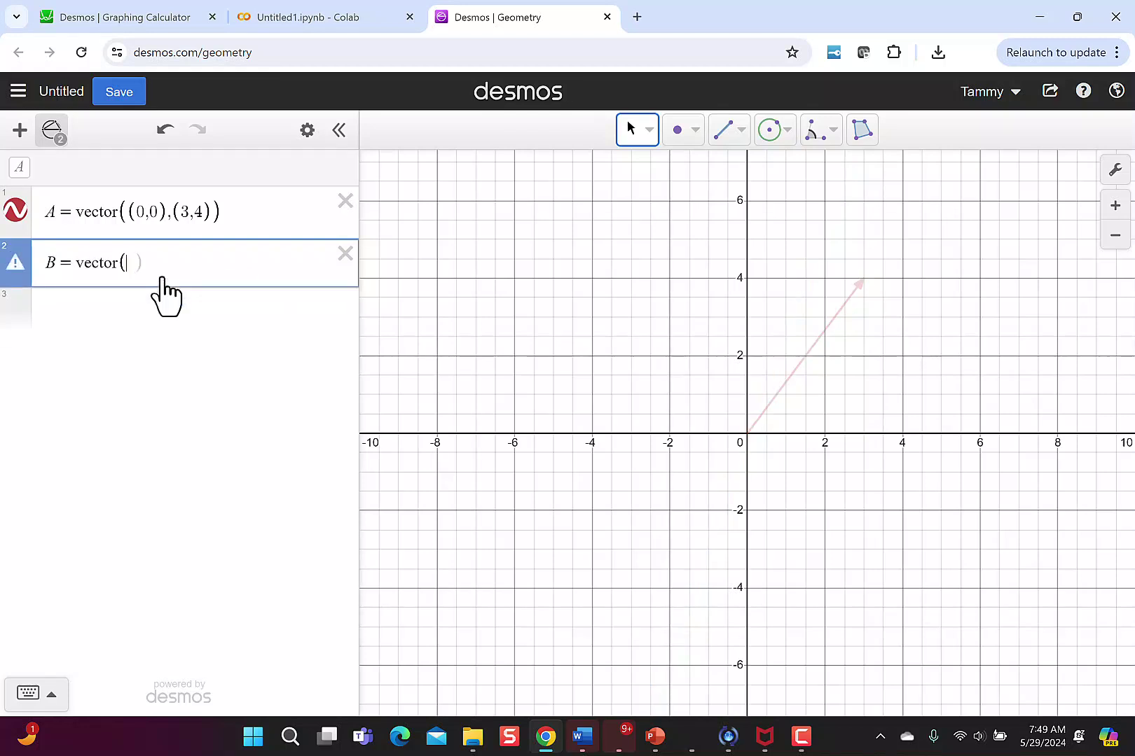
{"action": "type", "text": "("}
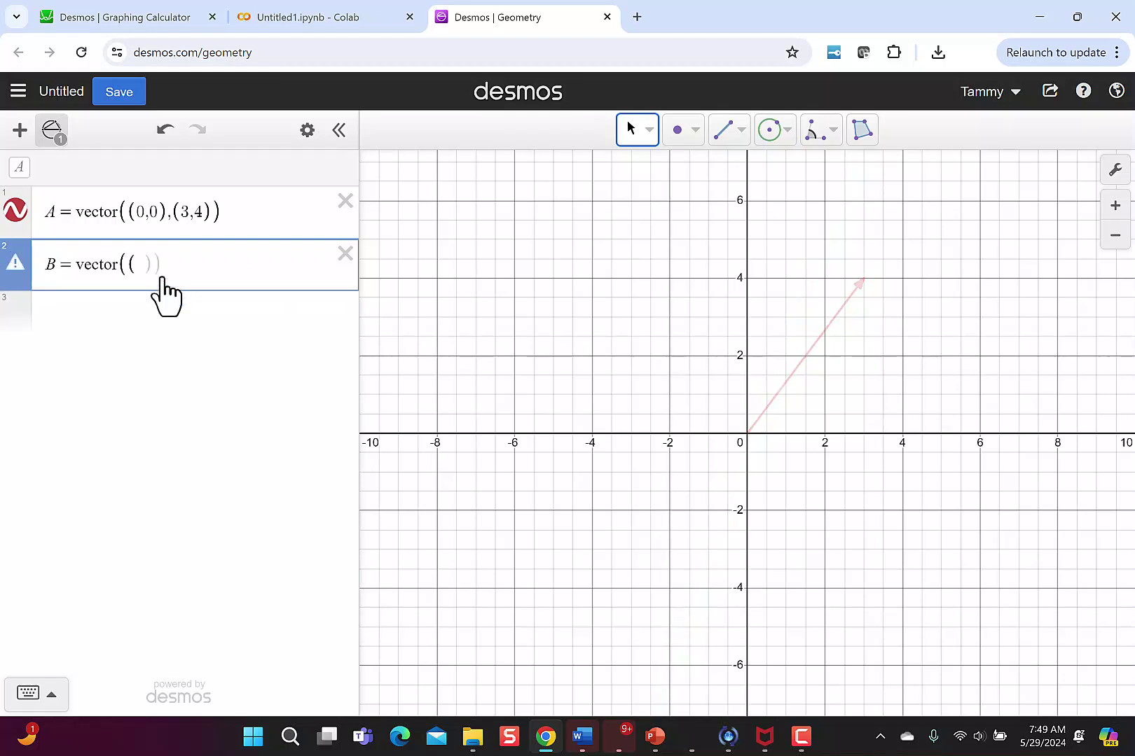
{"action": "type", "text": "0,0"}
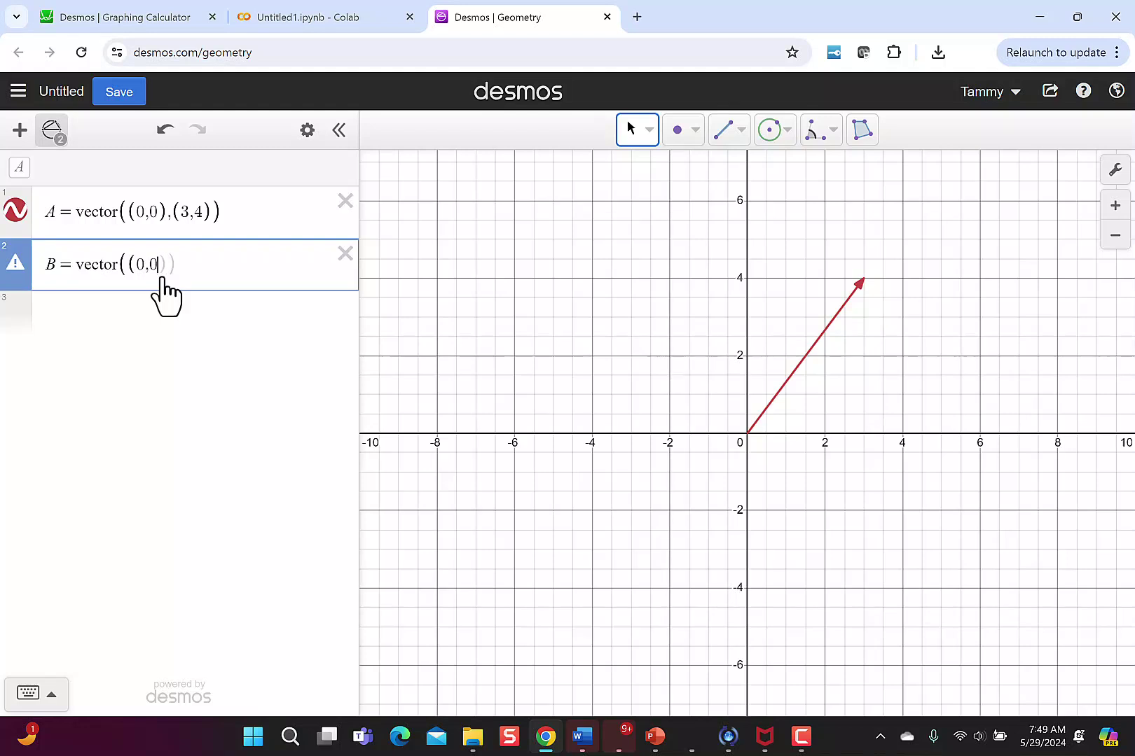
{"action": "type", "text": "),("}
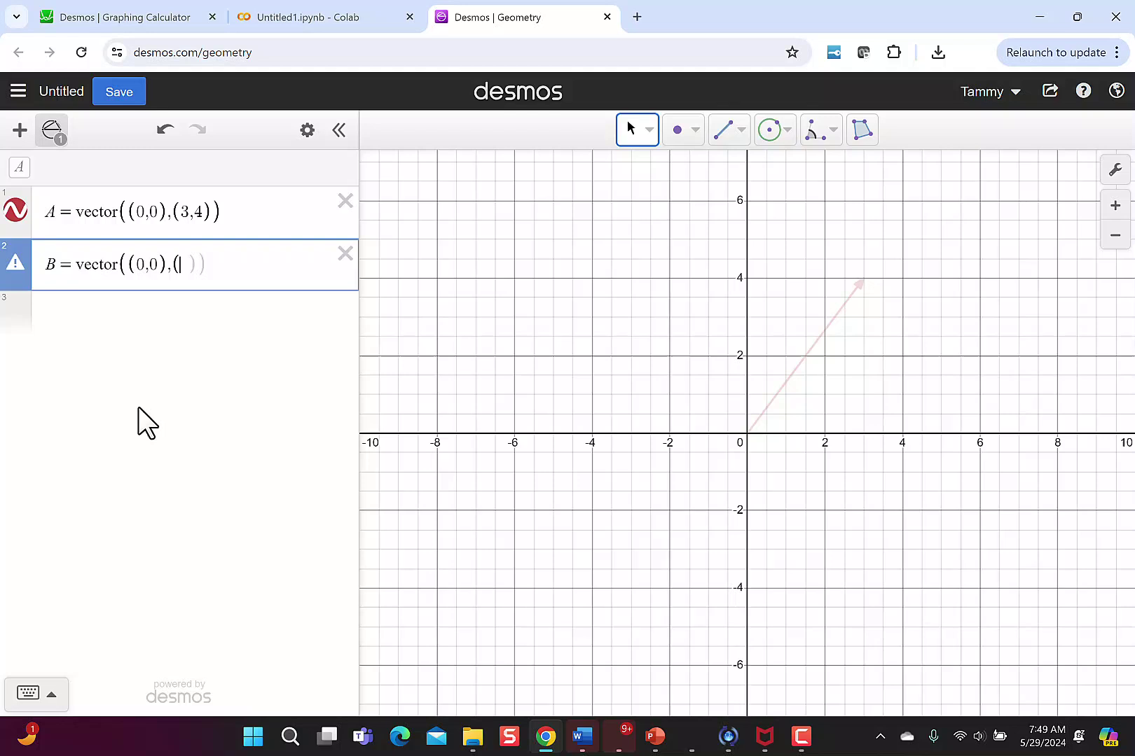
{"action": "type", "text": "-1,2))"}
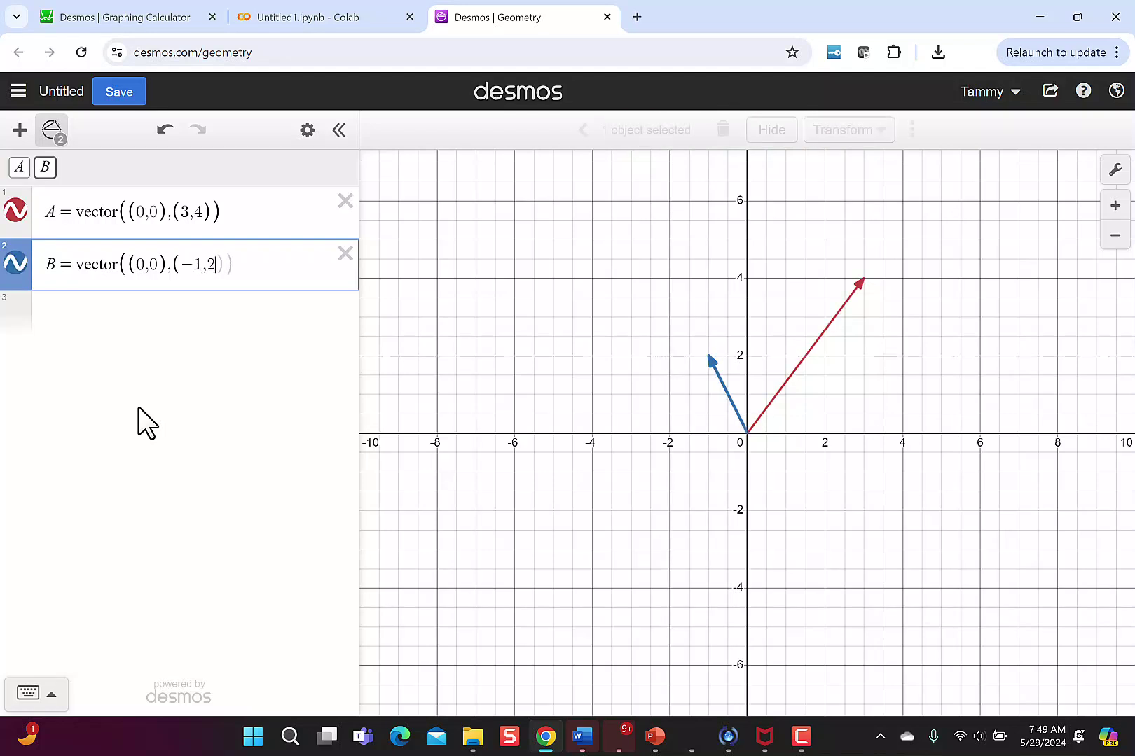
{"action": "left_click", "coordinate": [160, 315]}
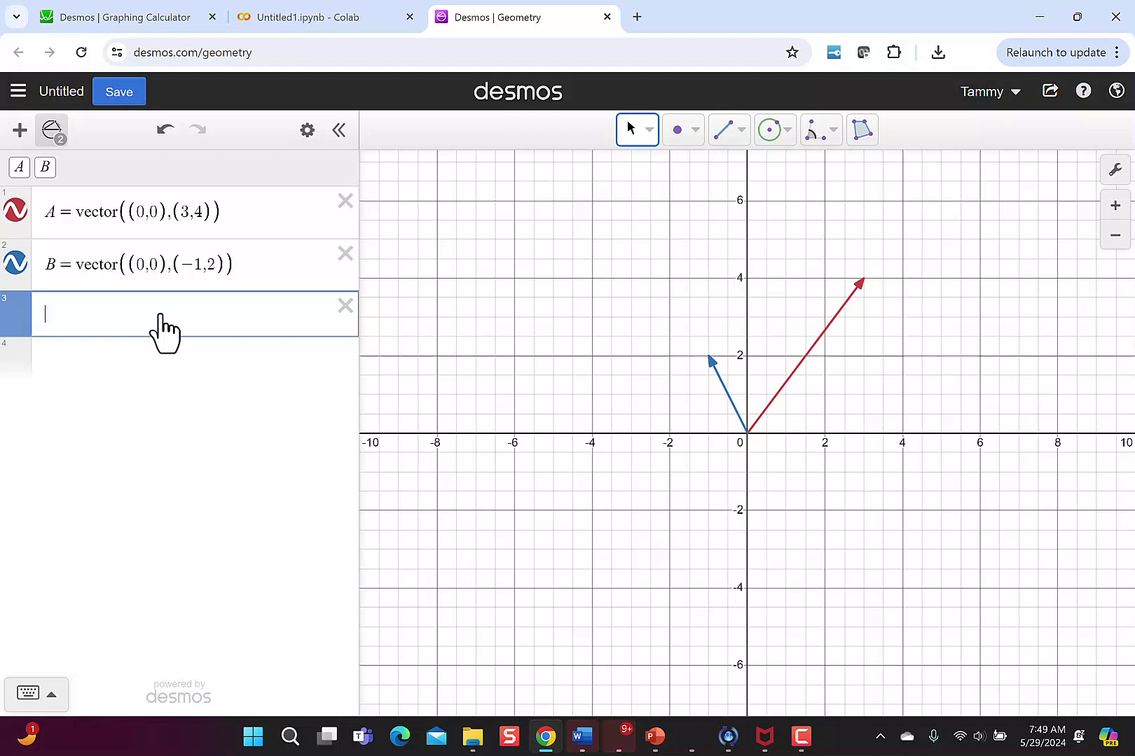
- Add the expressions A+B and A-B on separate rows
{"action": "type", "text": "A+B"}
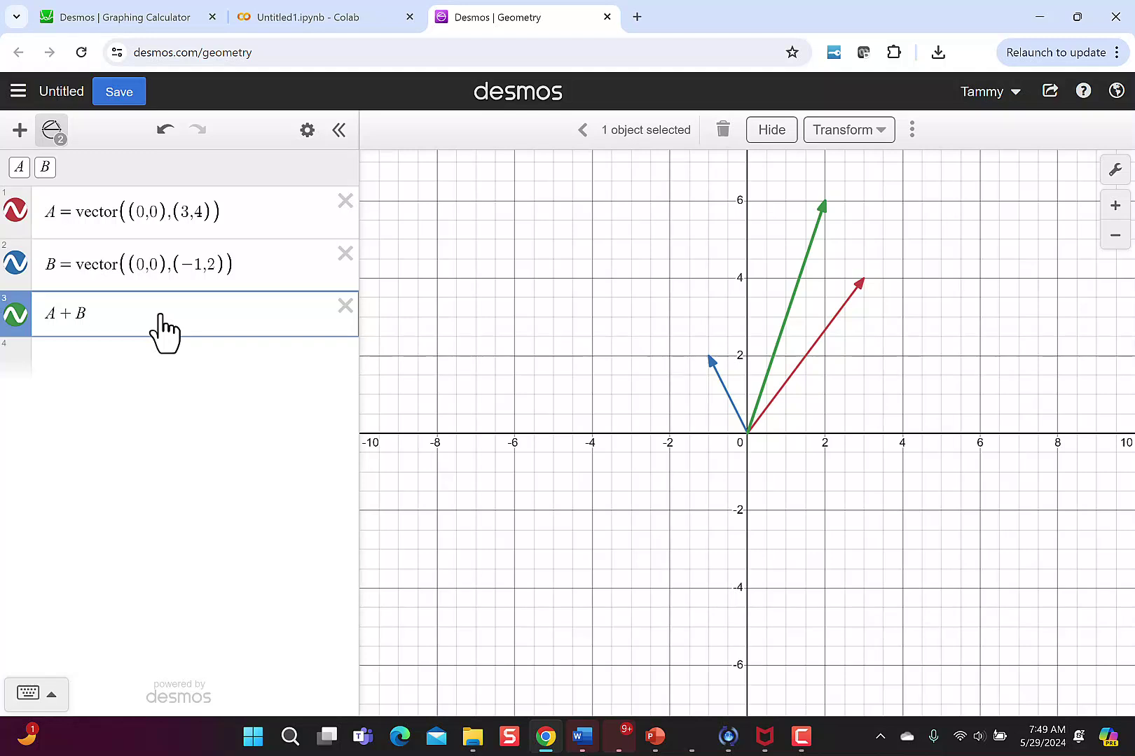
{"action": "key", "text": "Return"}
{"action": "type", "text": "A-"}
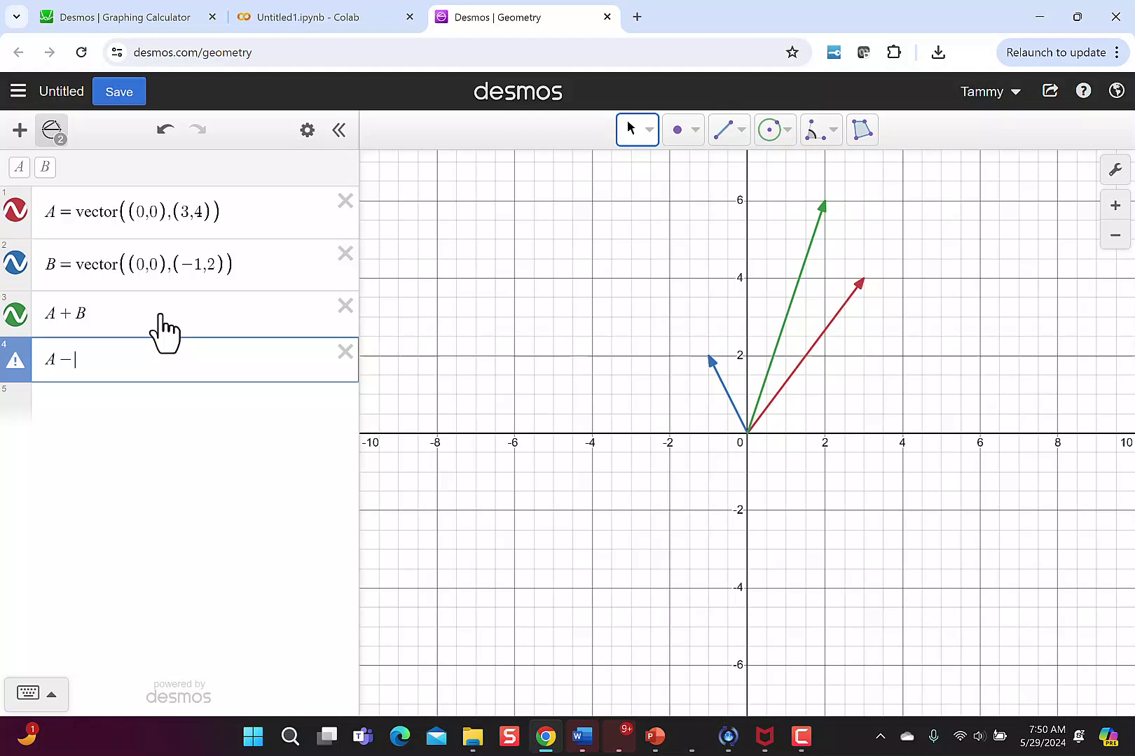
{"action": "type", "text": "B"}
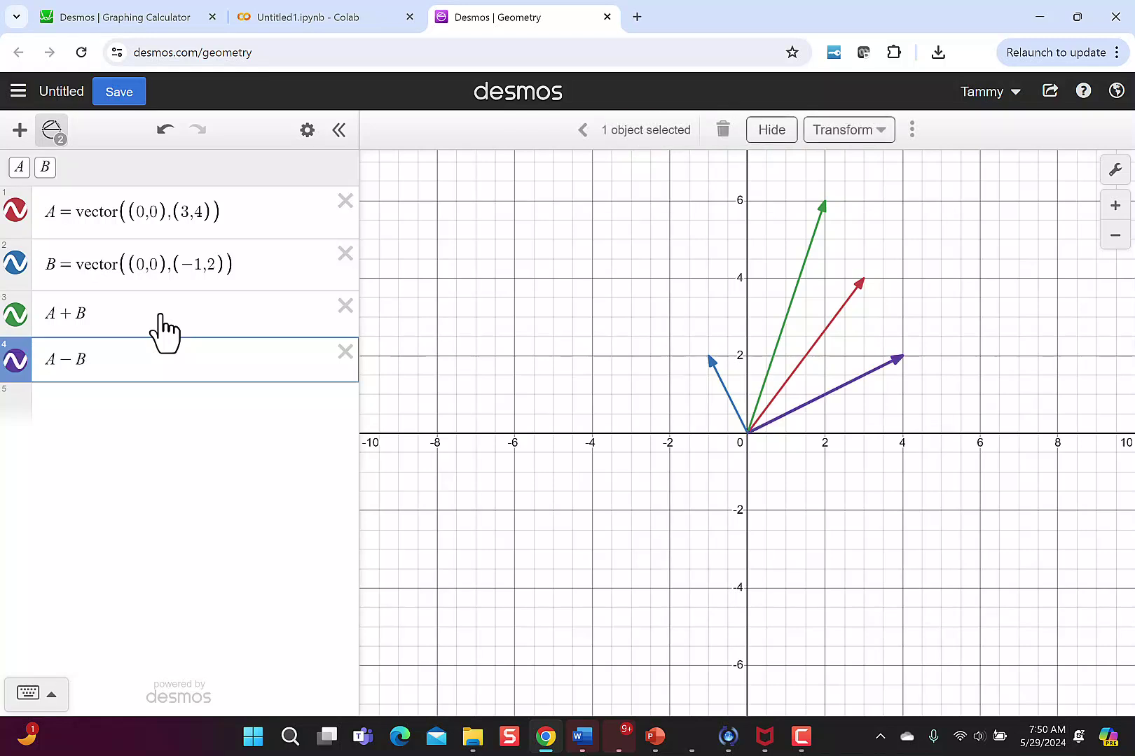
{"action": "key", "text": "Escape"}
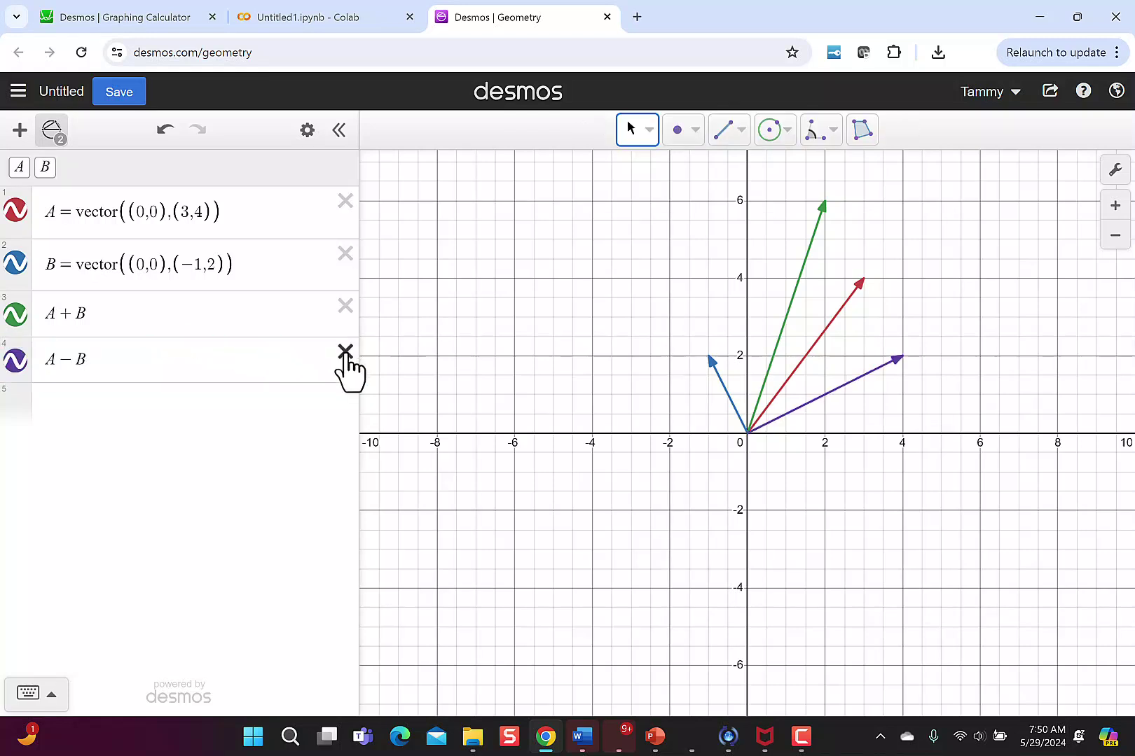
- Remove the A − B row using its X button
{"action": "left_click", "coordinate": [345, 352]}
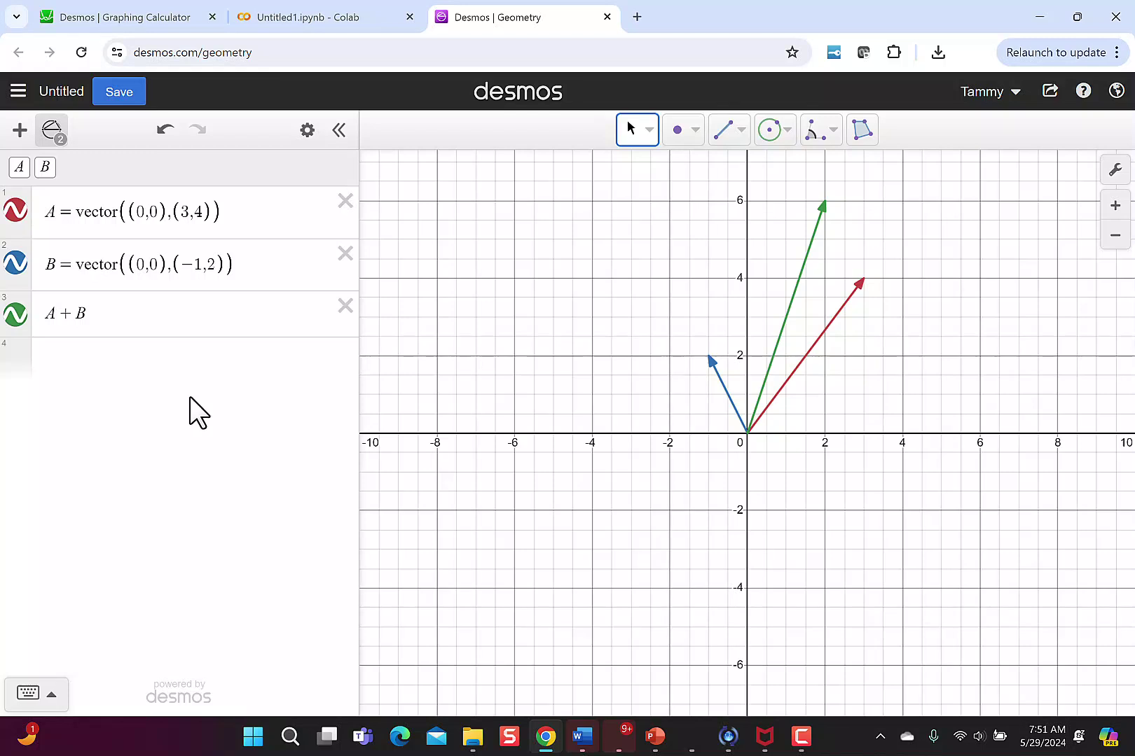
- Type D = vector((3,4),(2,6)) in a new row after A + B
{"action": "left_click", "coordinate": [164, 653]}
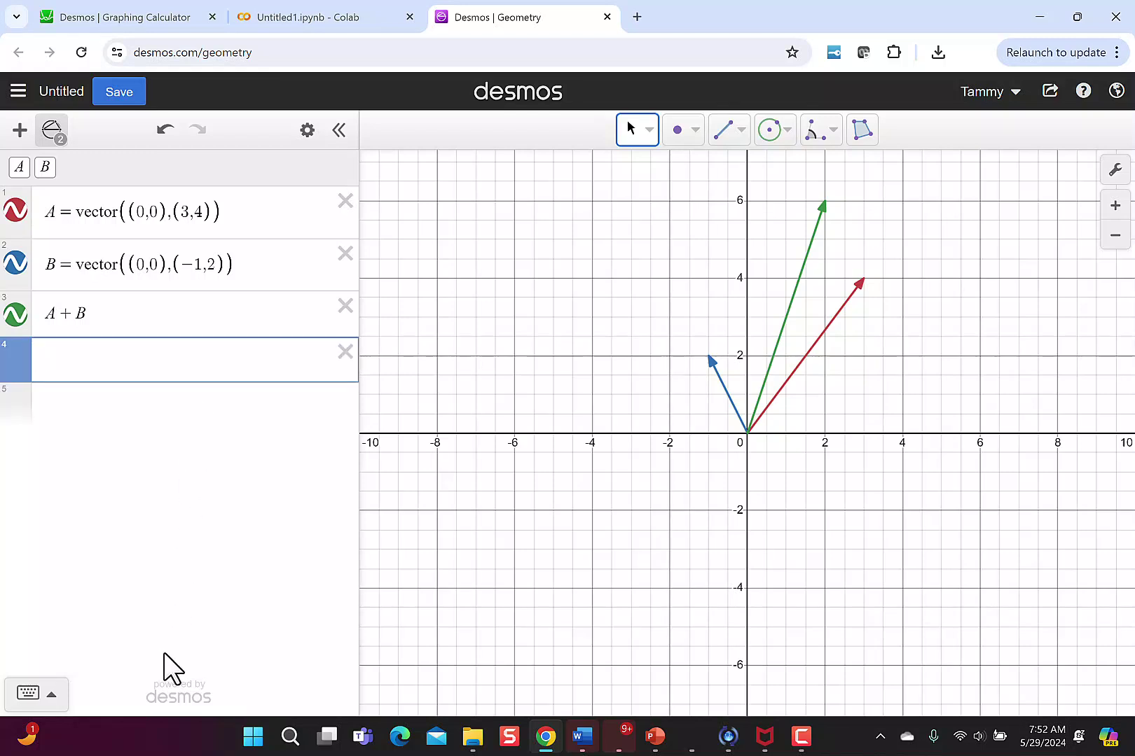
{"action": "type", "text": "D = "}
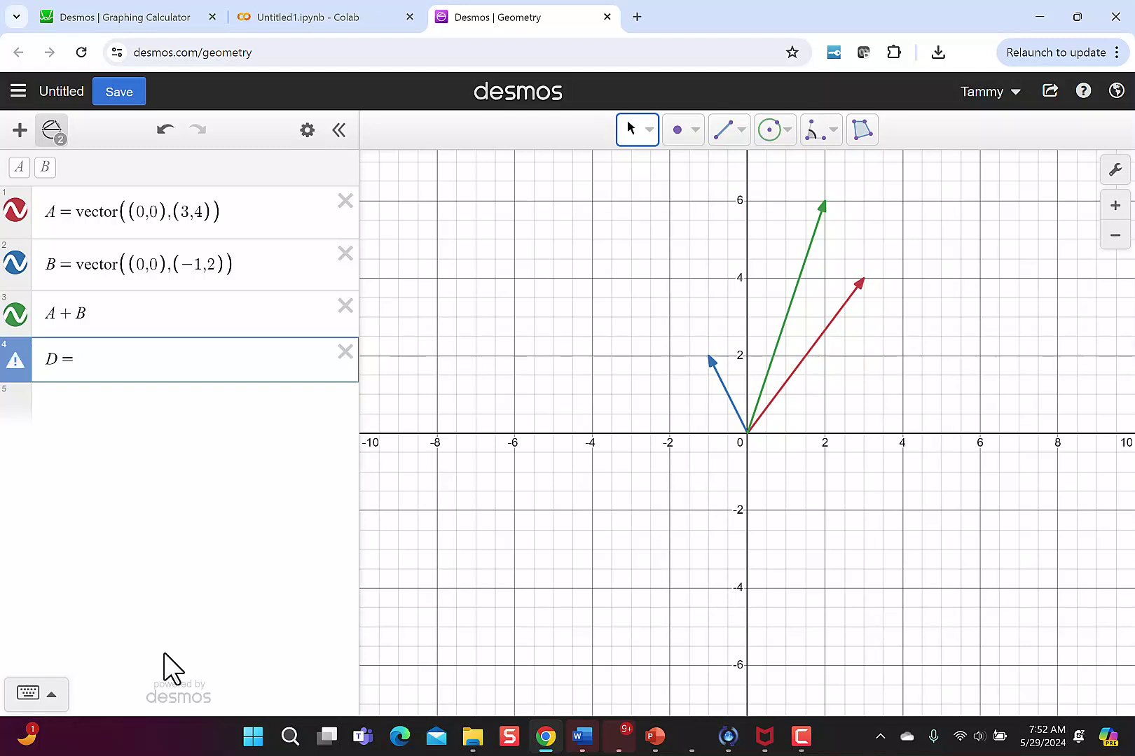
{"action": "type", "text": "vec"}
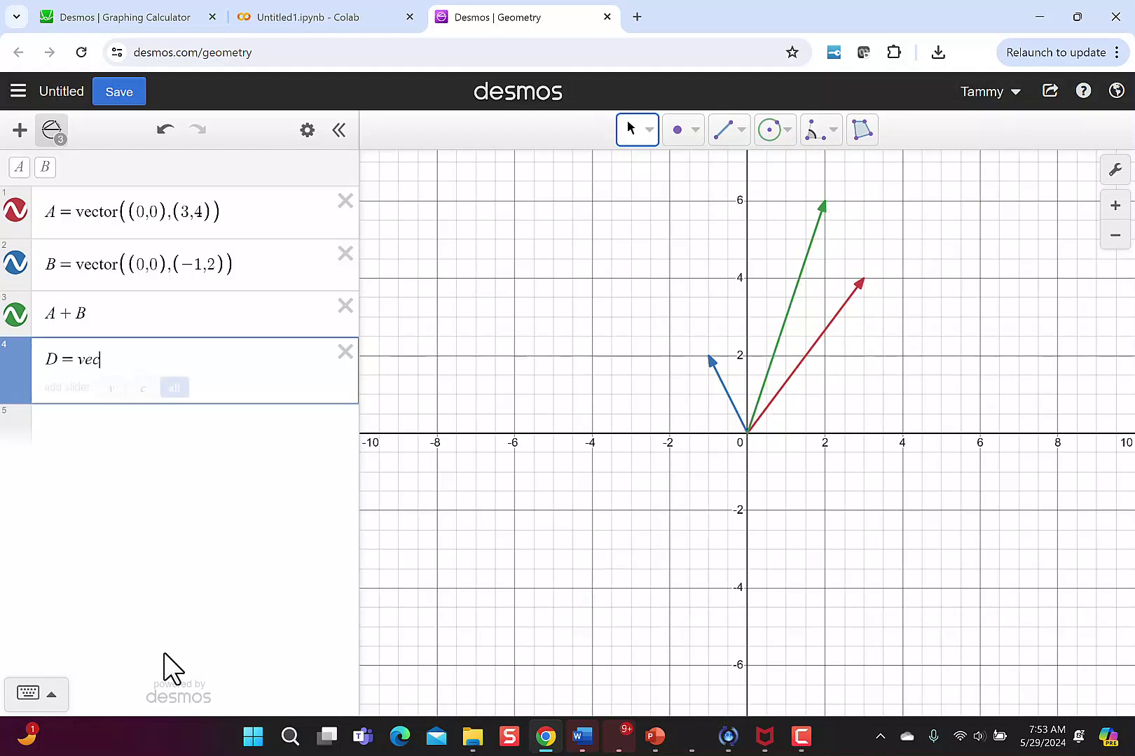
{"action": "type", "text": "tor(("}
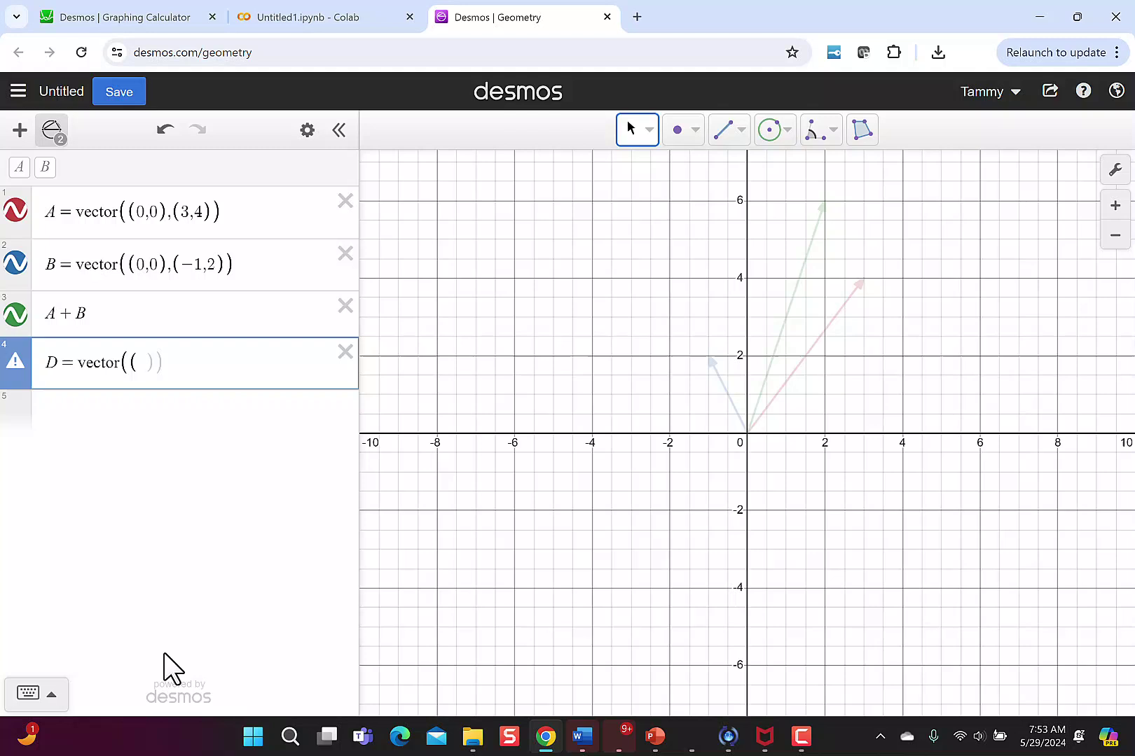
{"action": "type", "text": "3,4),"}
{"action": "type", "text": "(2"}
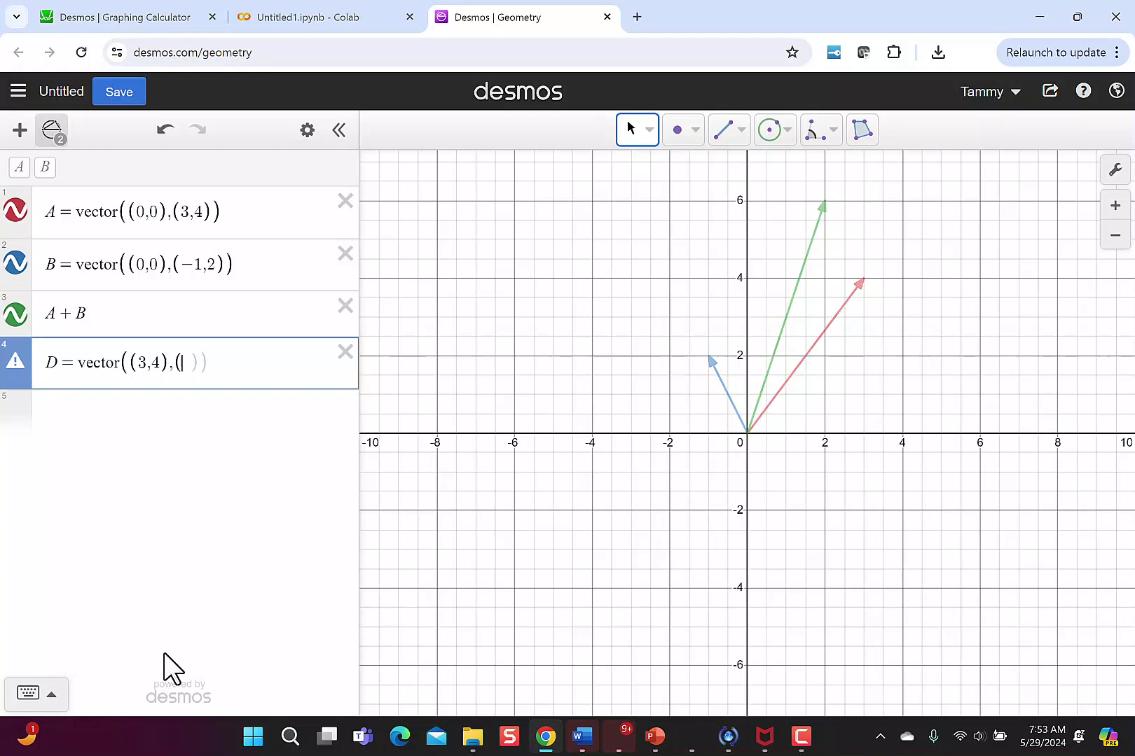
{"action": "type", "text": ","}
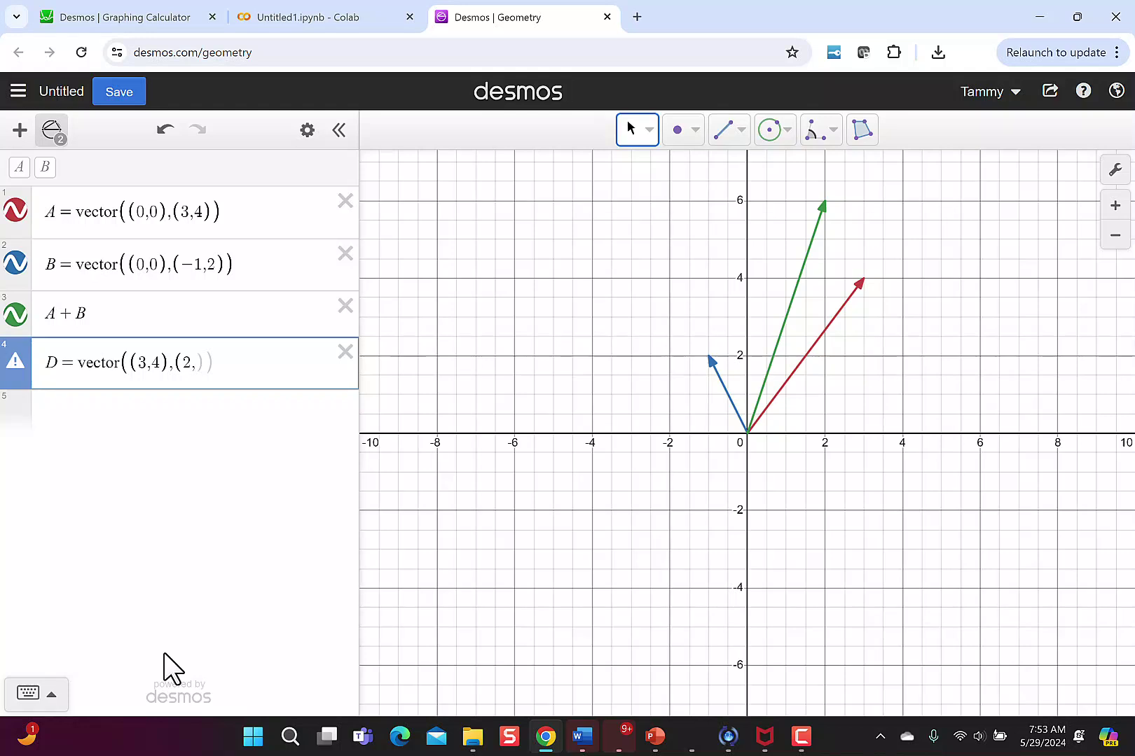
{"action": "type", "text": "6"}
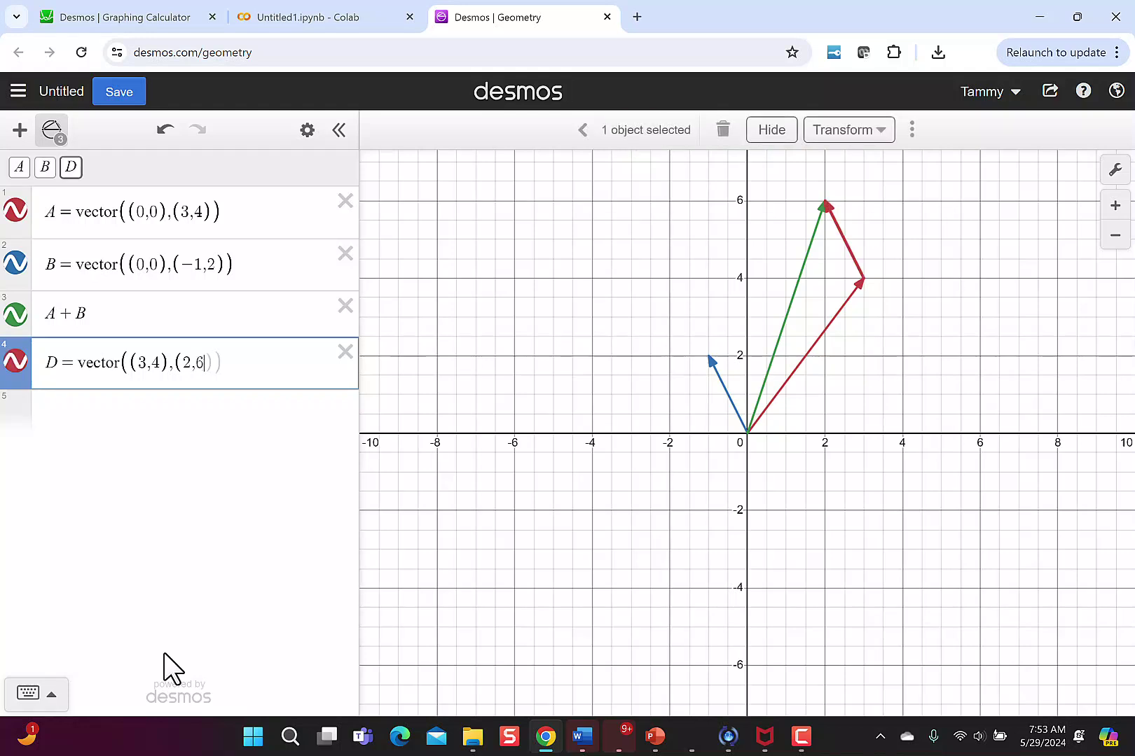
{"action": "type", "text": "))"}
- Change the A + B expression to A − B
{"action": "key", "text": "Up"}
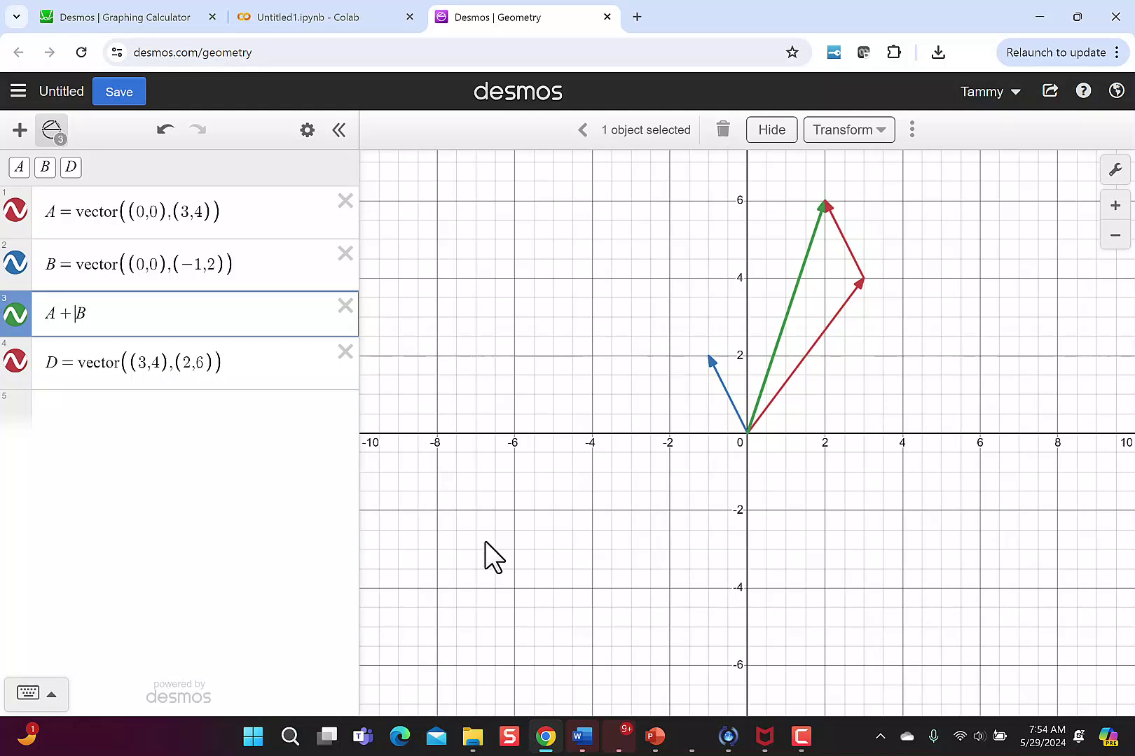
{"action": "key", "text": "BackSpace"}
{"action": "type", "text": "-"}
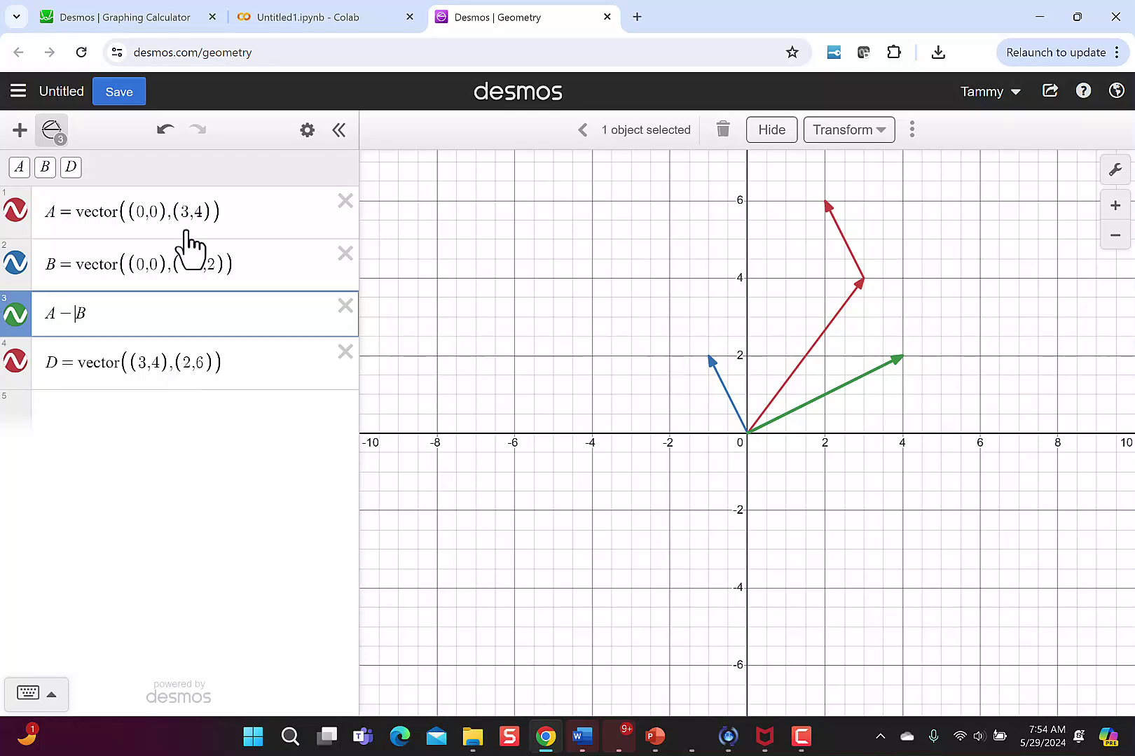
- Change D's end point from (2,6) to (4,2)
{"action": "left_click", "coordinate": [190, 362]}
{"action": "key", "text": "BackSpace"}
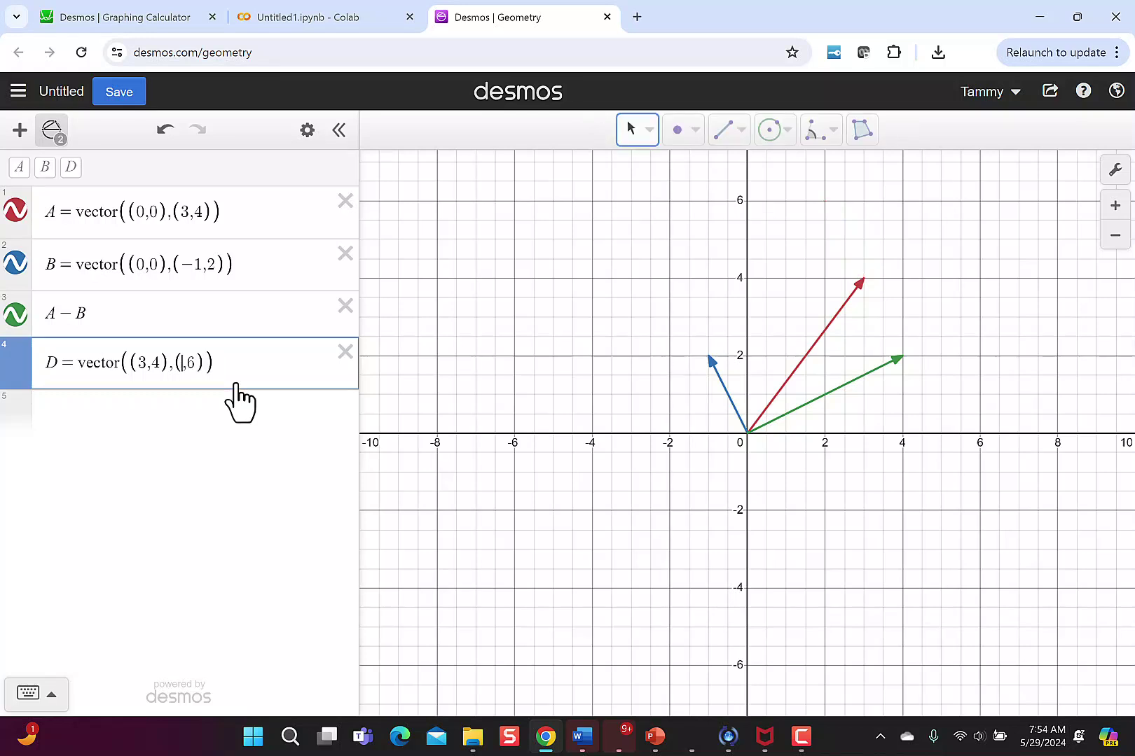
{"action": "type", "text": "4"}
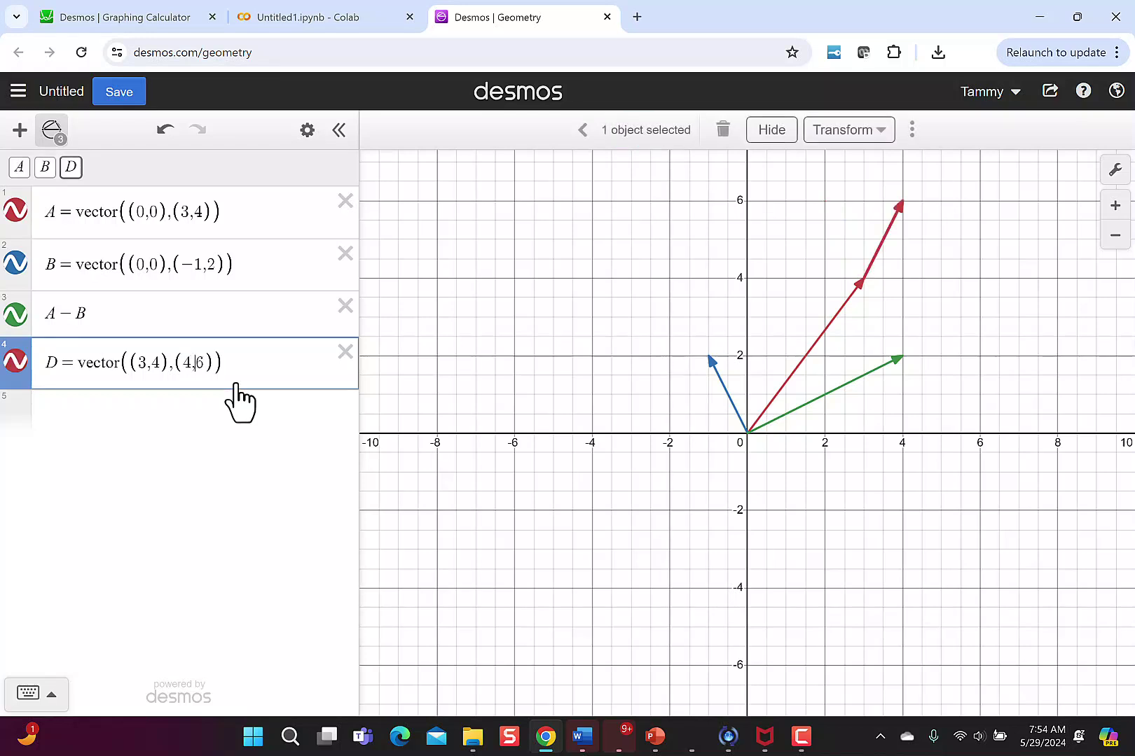
{"action": "key", "text": "Right"}
{"action": "key", "text": "Right"}
{"action": "key", "text": "BackSpace"}
{"action": "type", "text": "2"}
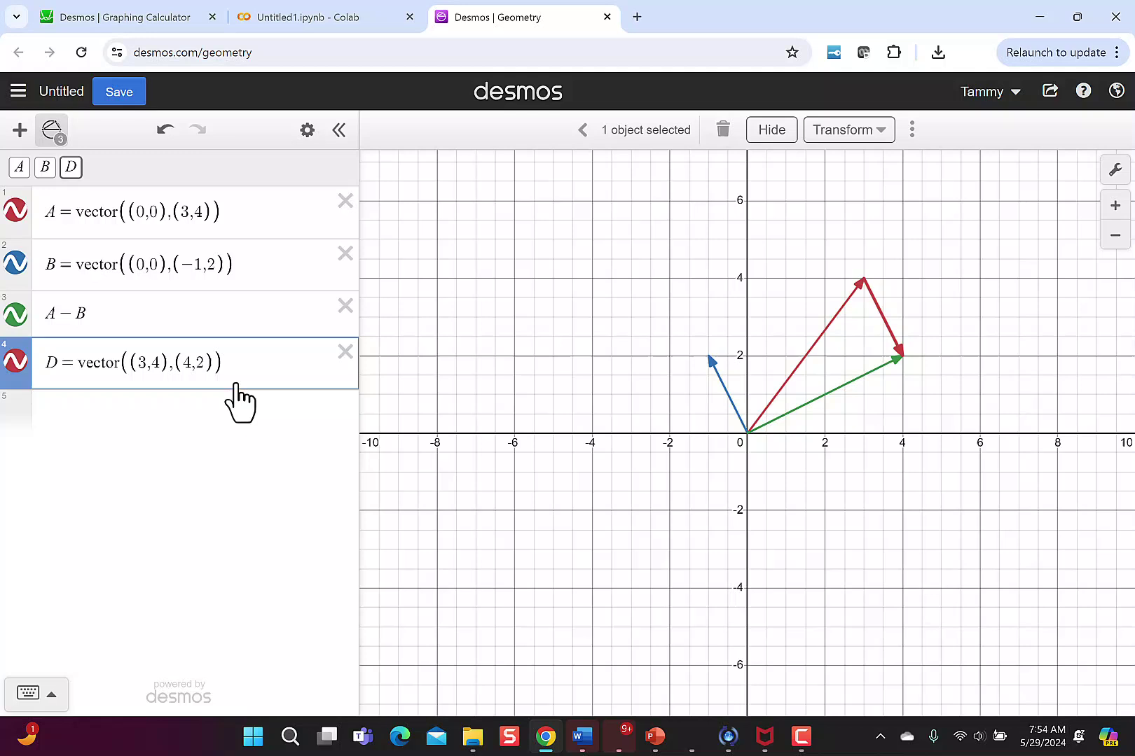